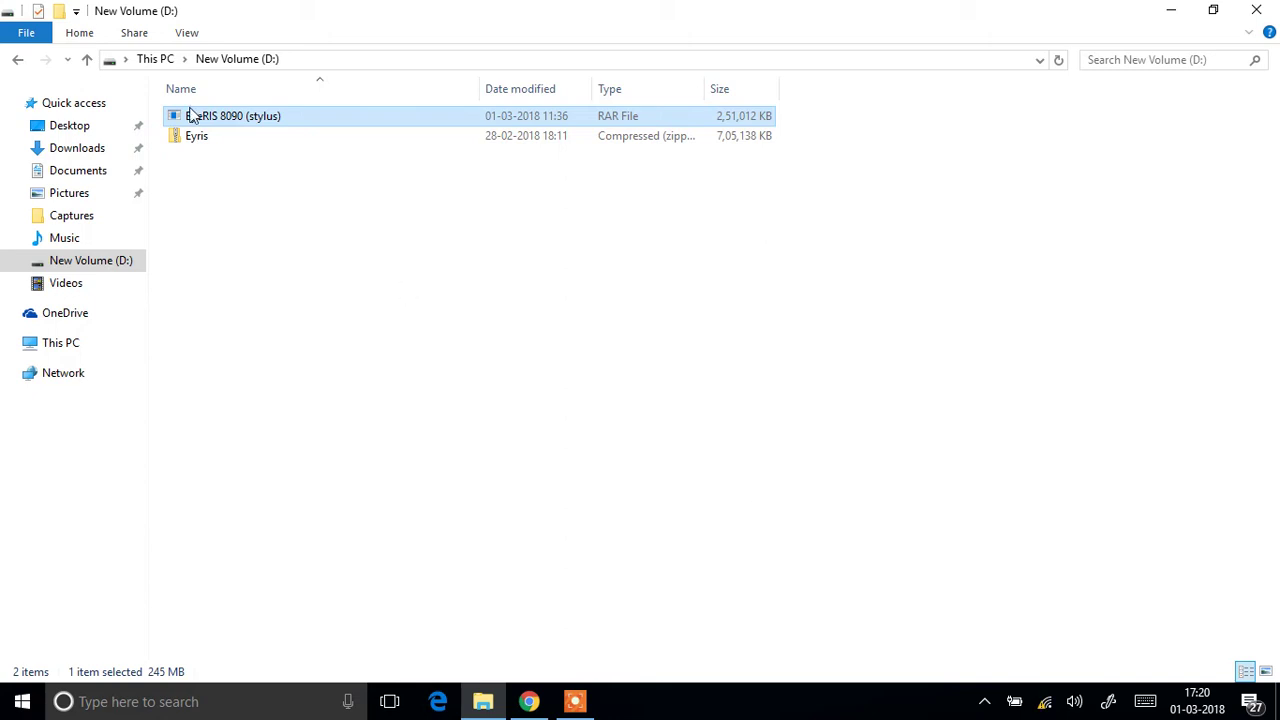
- Check the Eyris and EyeRIS 8090 archives, then view the ftp://192.168.25.25/pub/ listing in Chrome
left_click(196, 143)
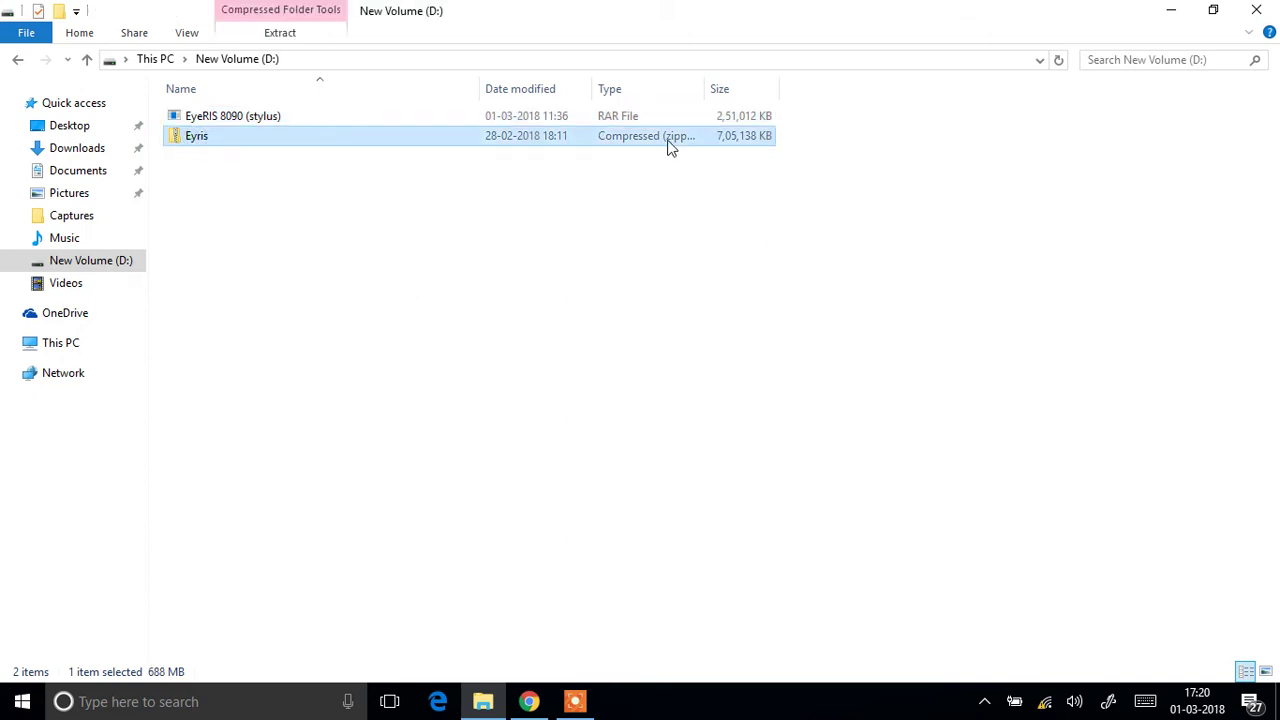
left_click(249, 116)
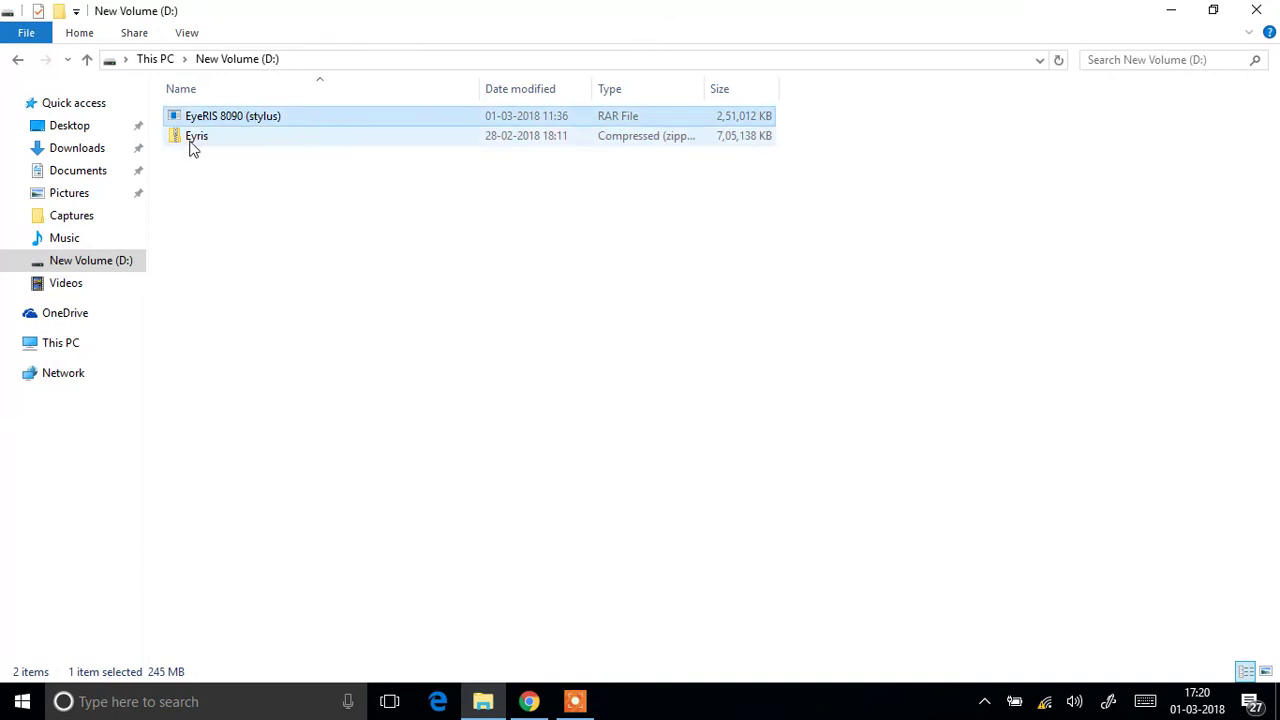
left_click(528, 701)
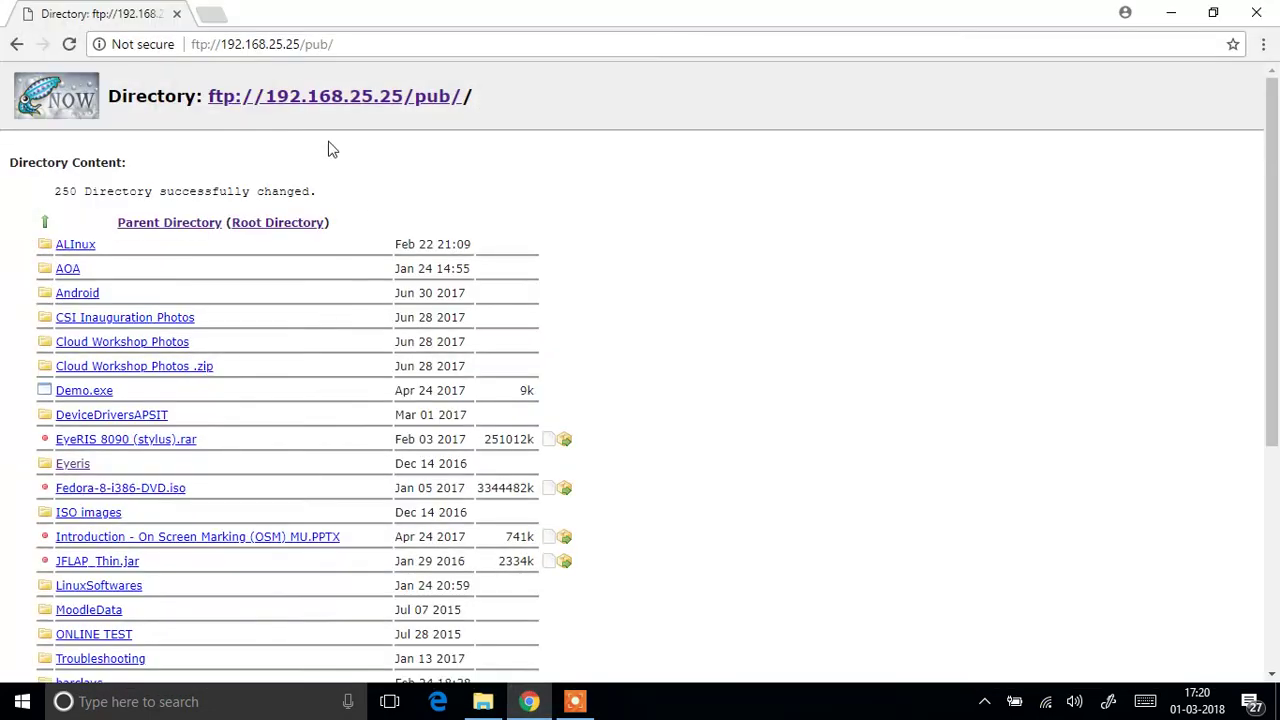
left_click_drag(382, 48, 190, 44)
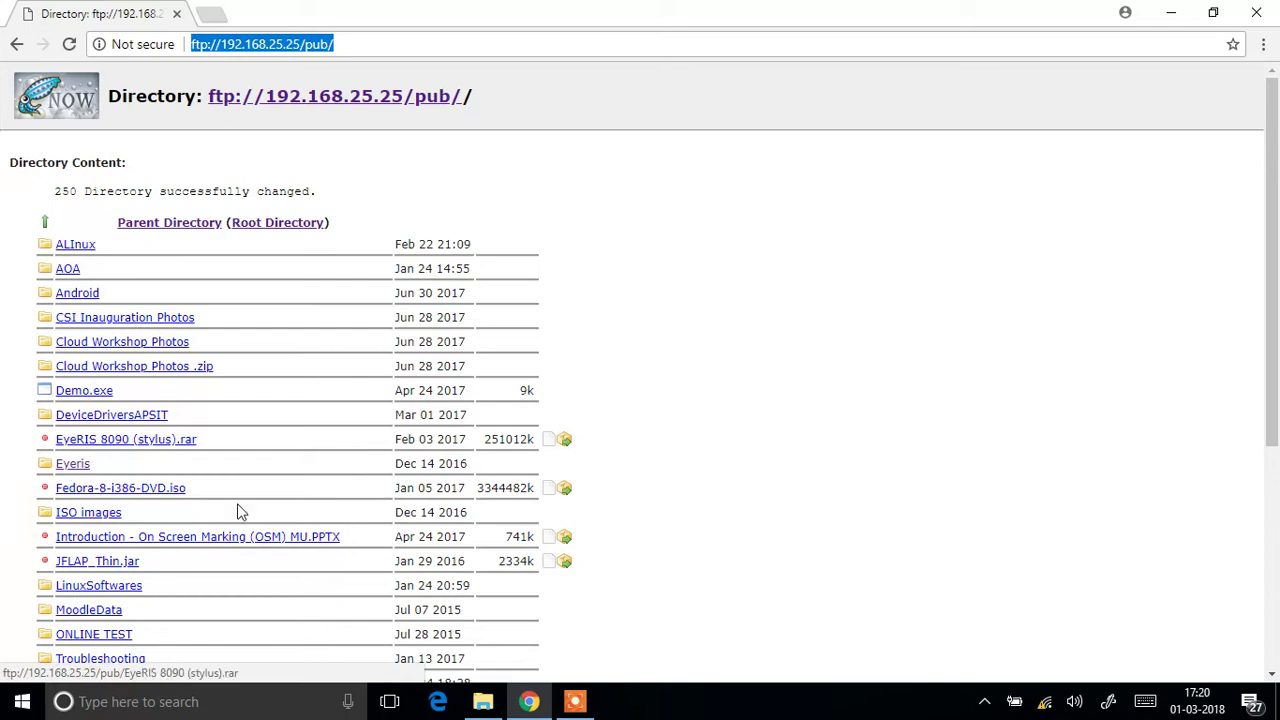
- Extract the Eyris zip from drive D: into D:\Eyris using Extract All
left_click(483, 701)
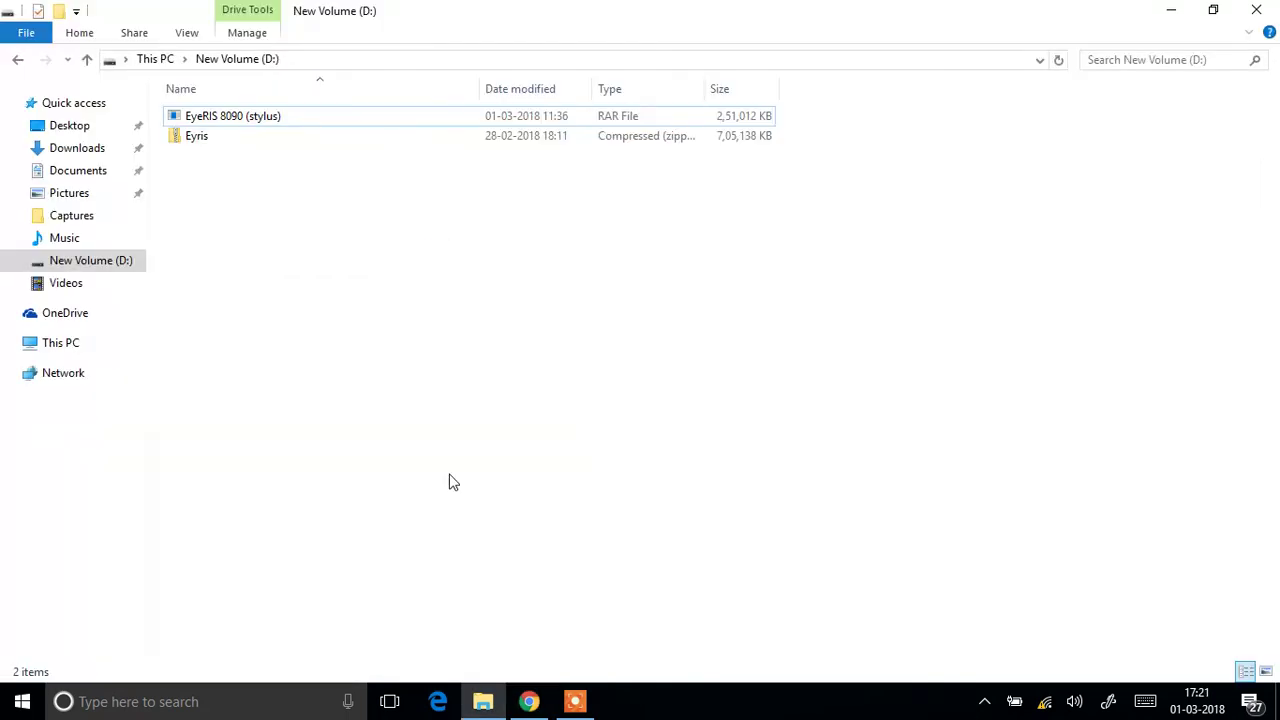
double_click(183, 138)
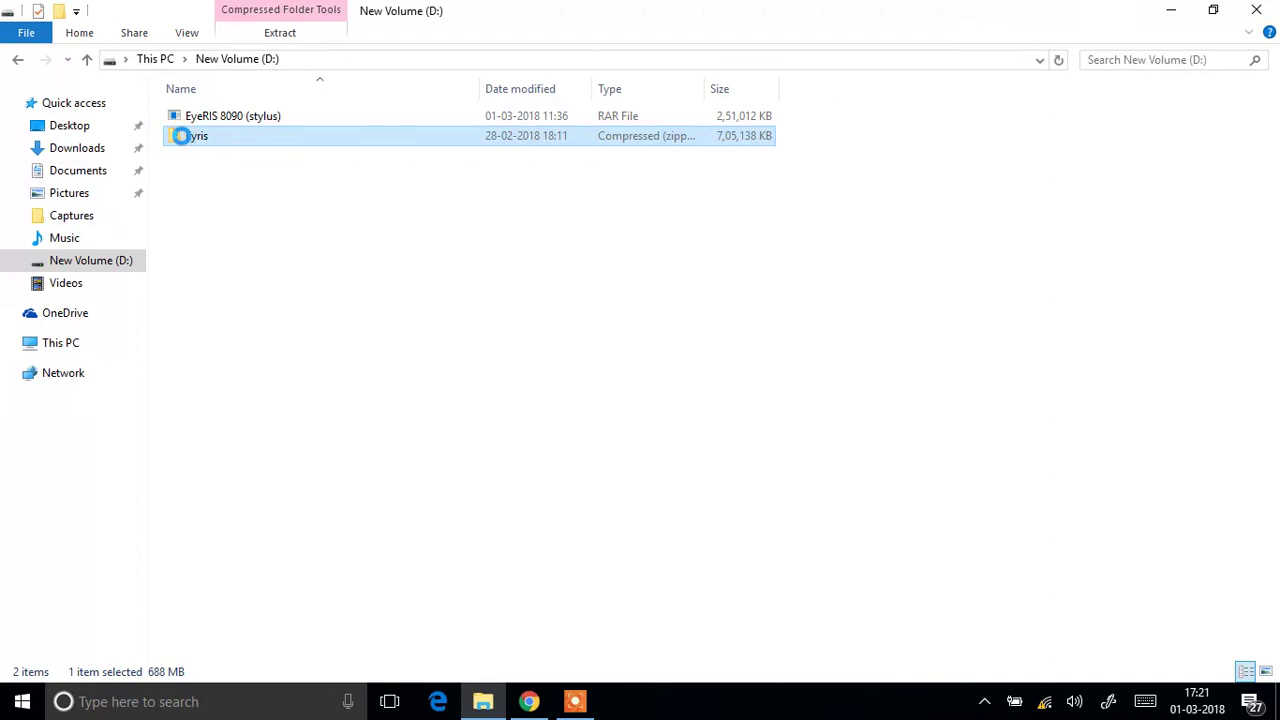
right_click(234, 160)
left_click(173, 204)
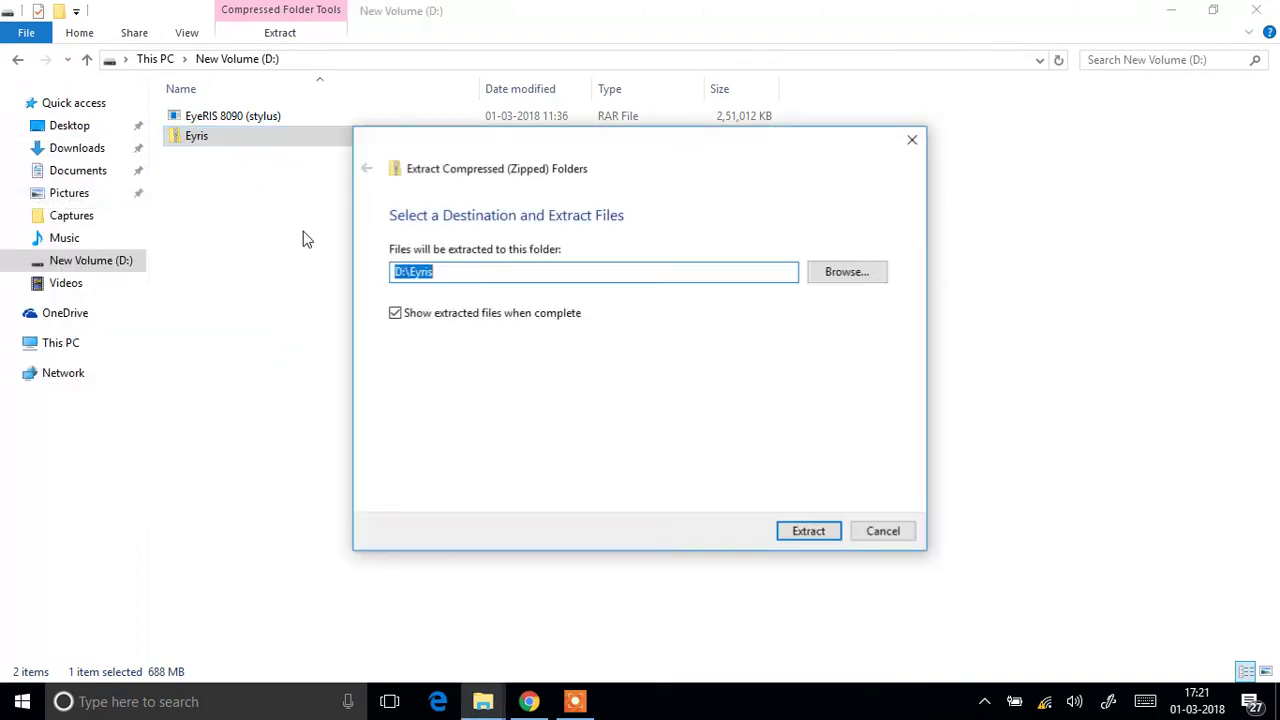
left_click(818, 532)
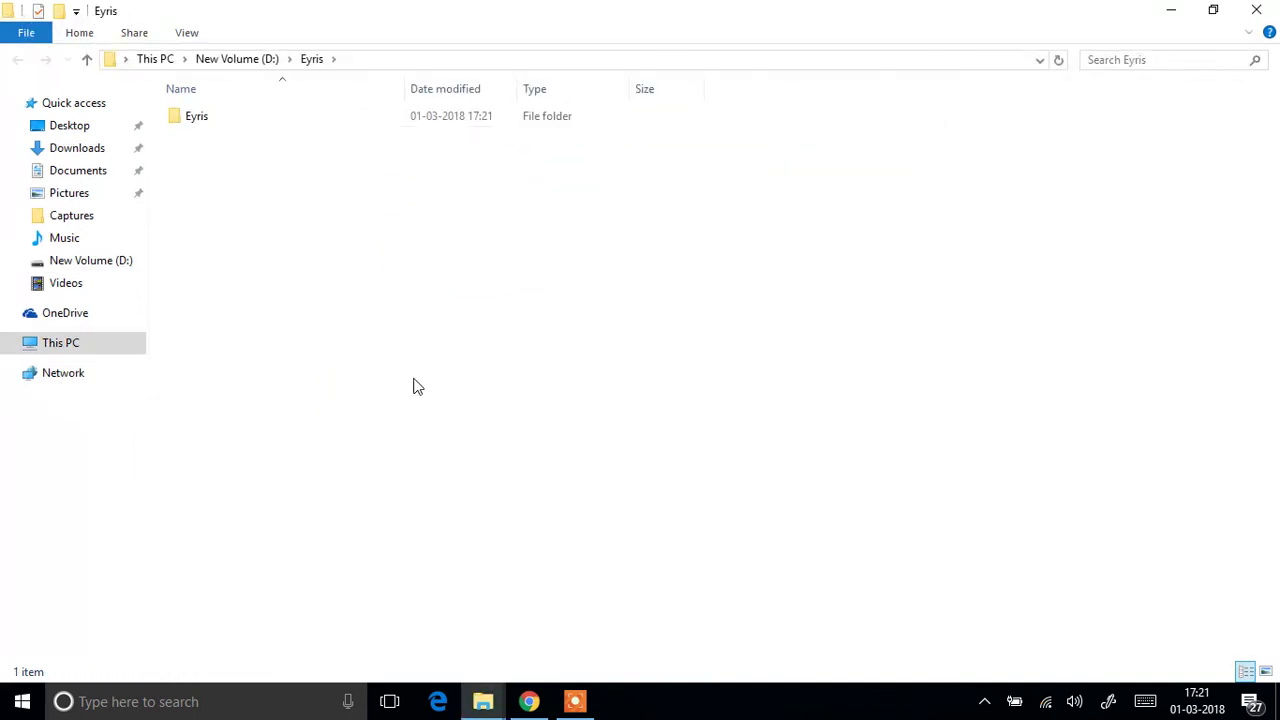
- Open the inner Eyris installer folder and launch the EyeRIS_3.0.5.19 installer
left_click(218, 122)
double_click(218, 120)
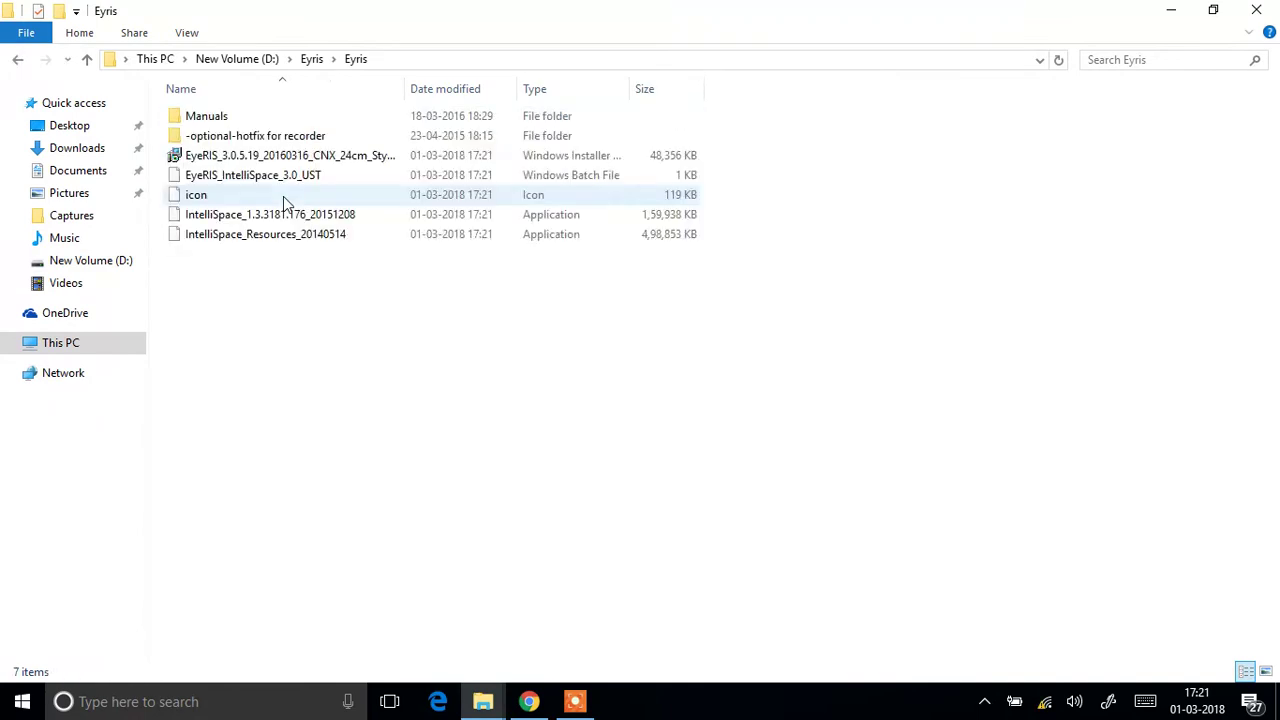
left_click(240, 163)
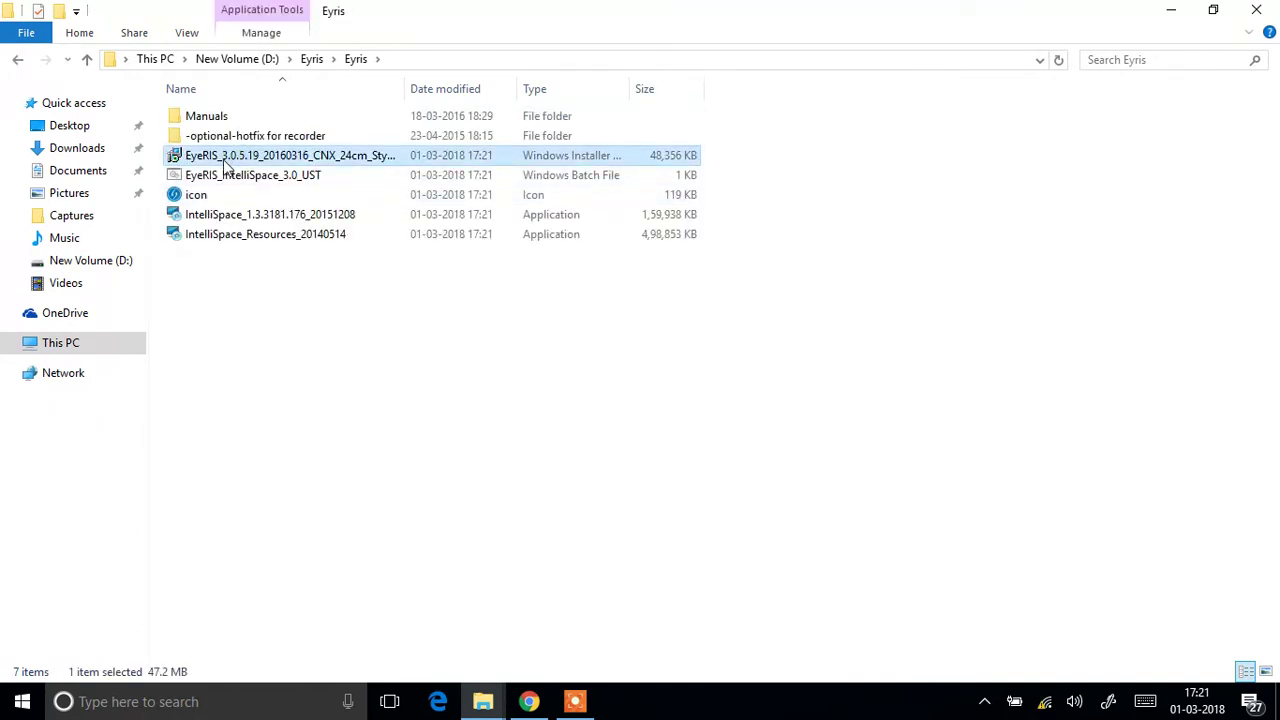
left_click(240, 218)
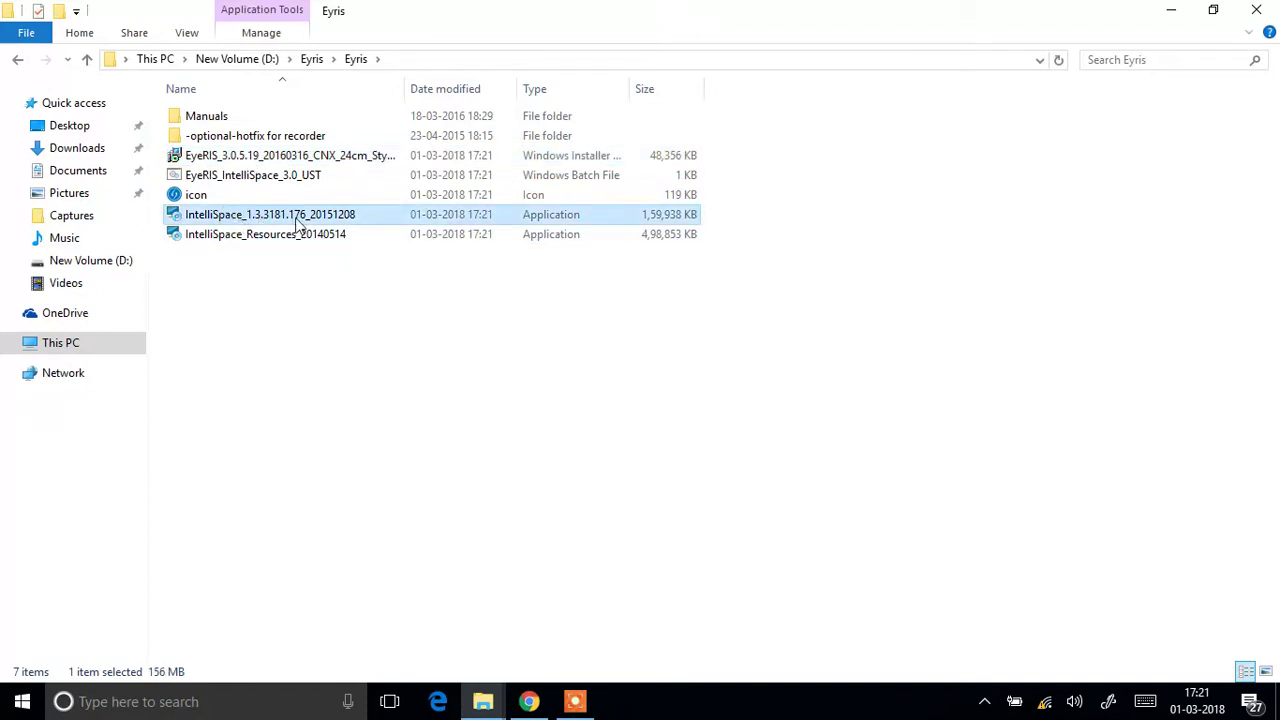
left_click(280, 157)
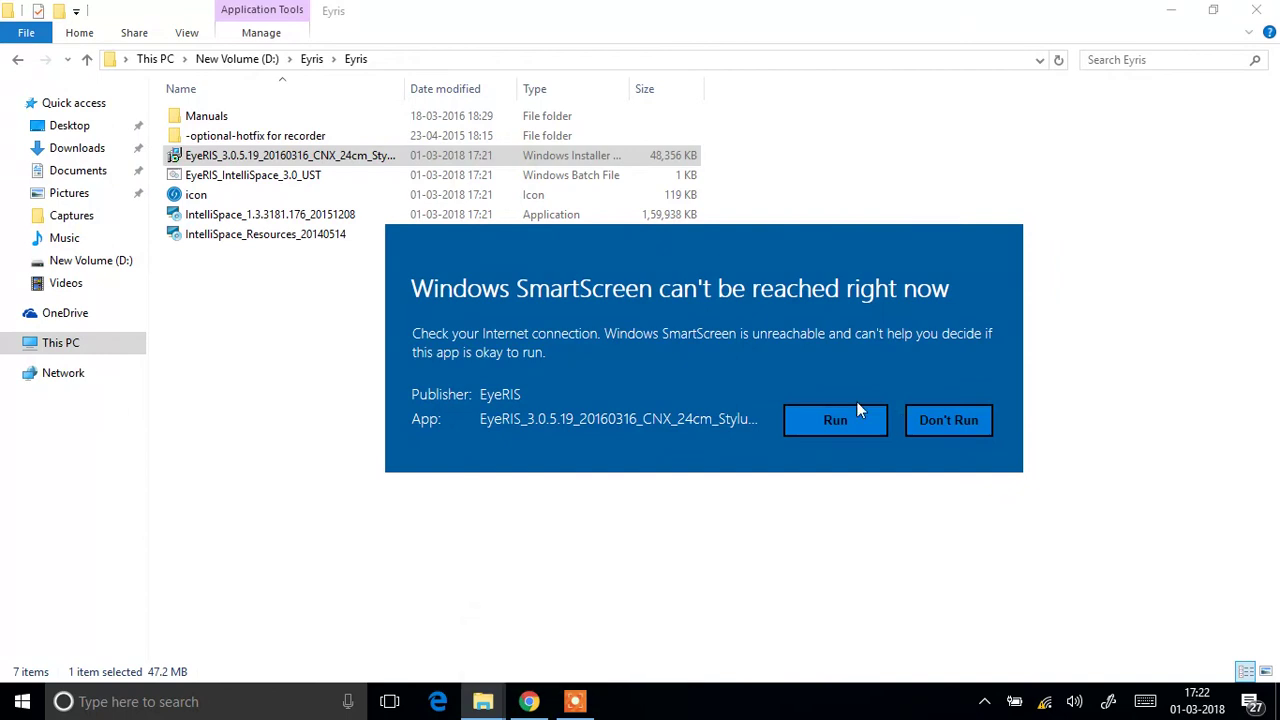
- Run EyeRIS 3.0.5.19 setup, accept the license, keep the default folder and finish installing
left_click(833, 422)
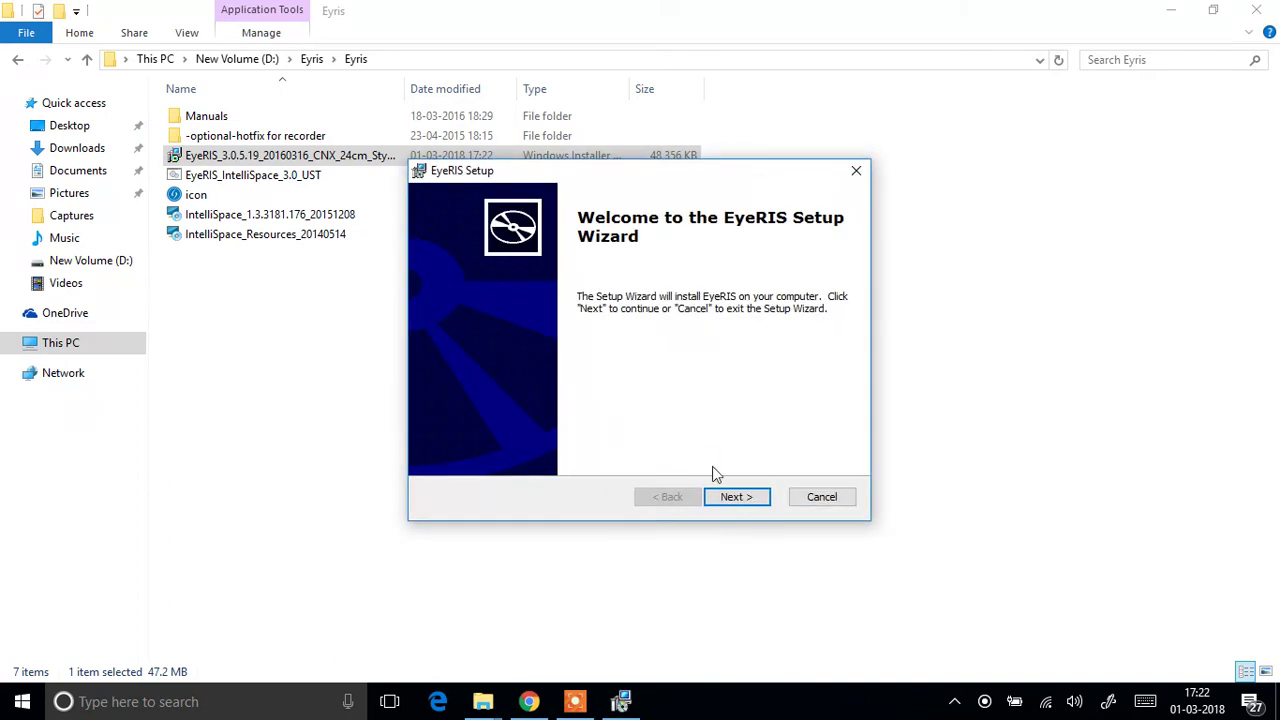
left_click(735, 498)
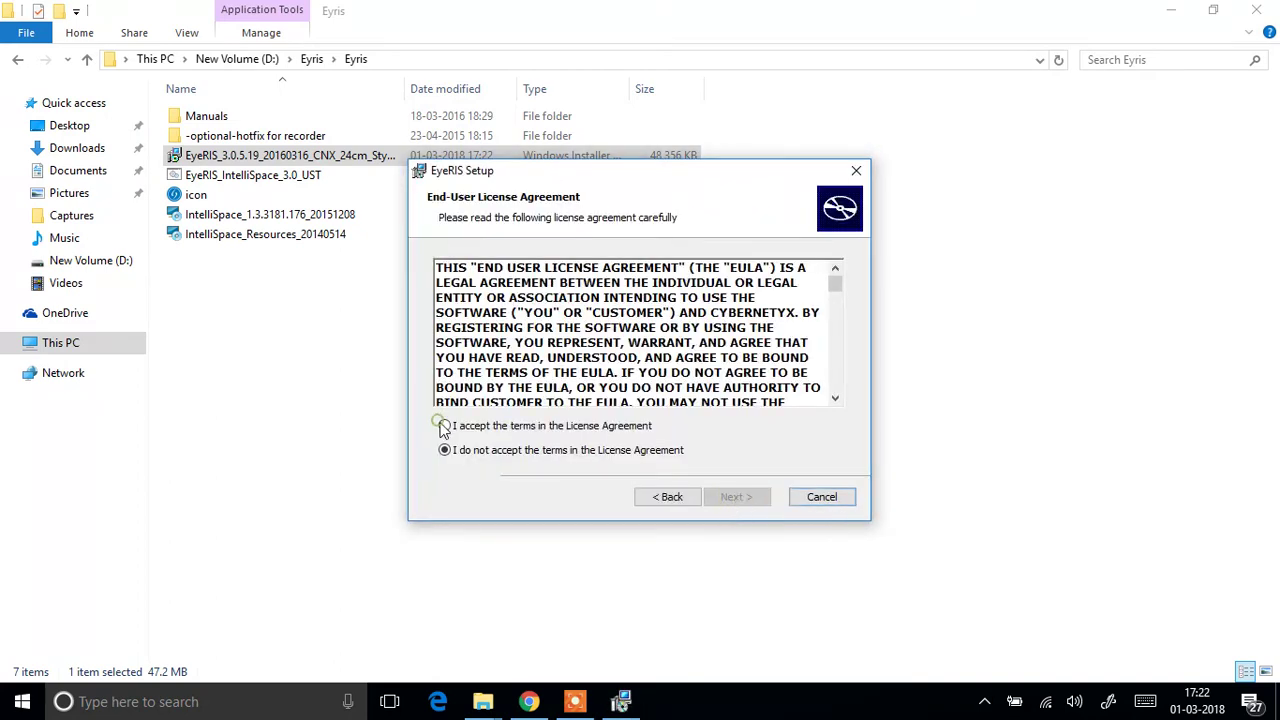
left_click(444, 425)
left_click(738, 498)
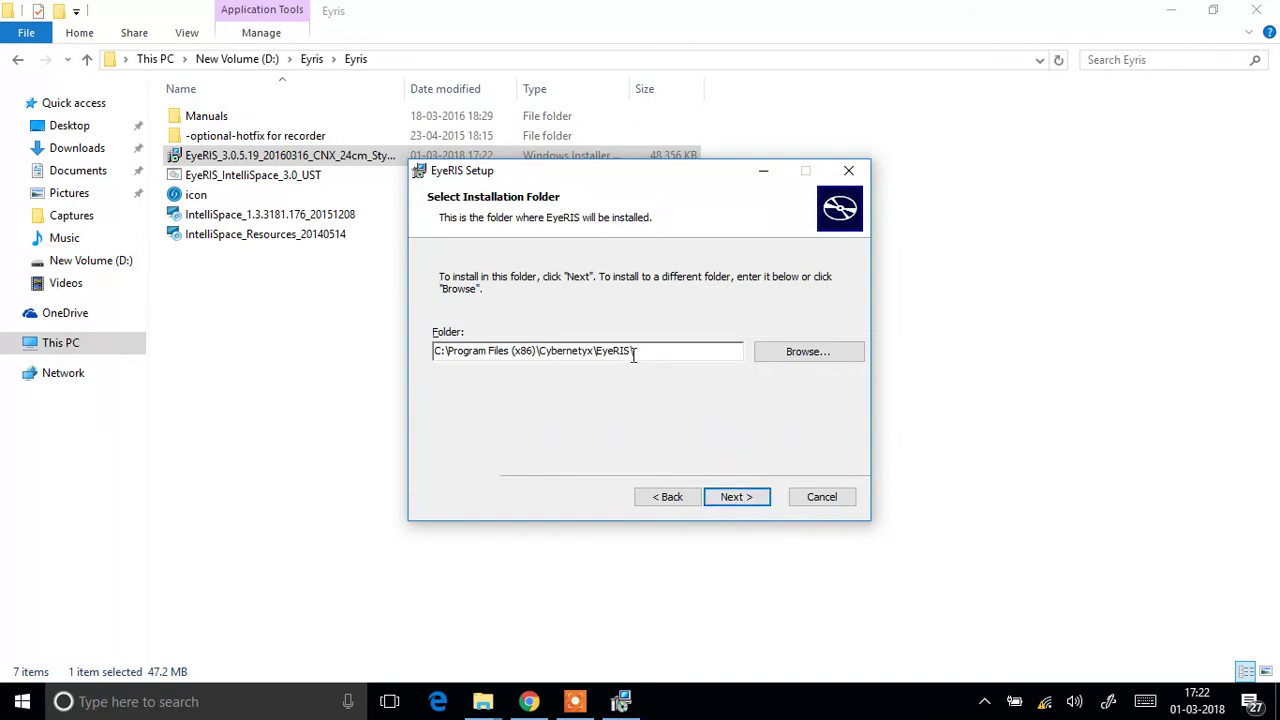
left_click(737, 497)
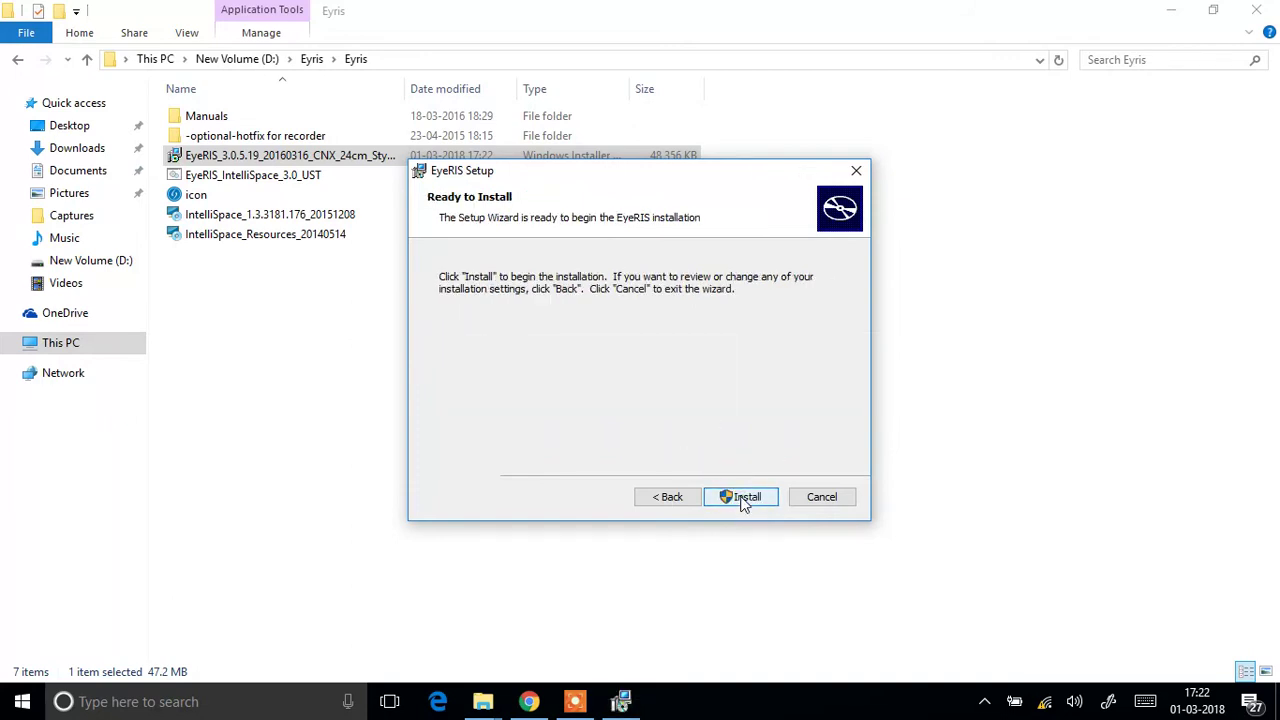
left_click(743, 500)
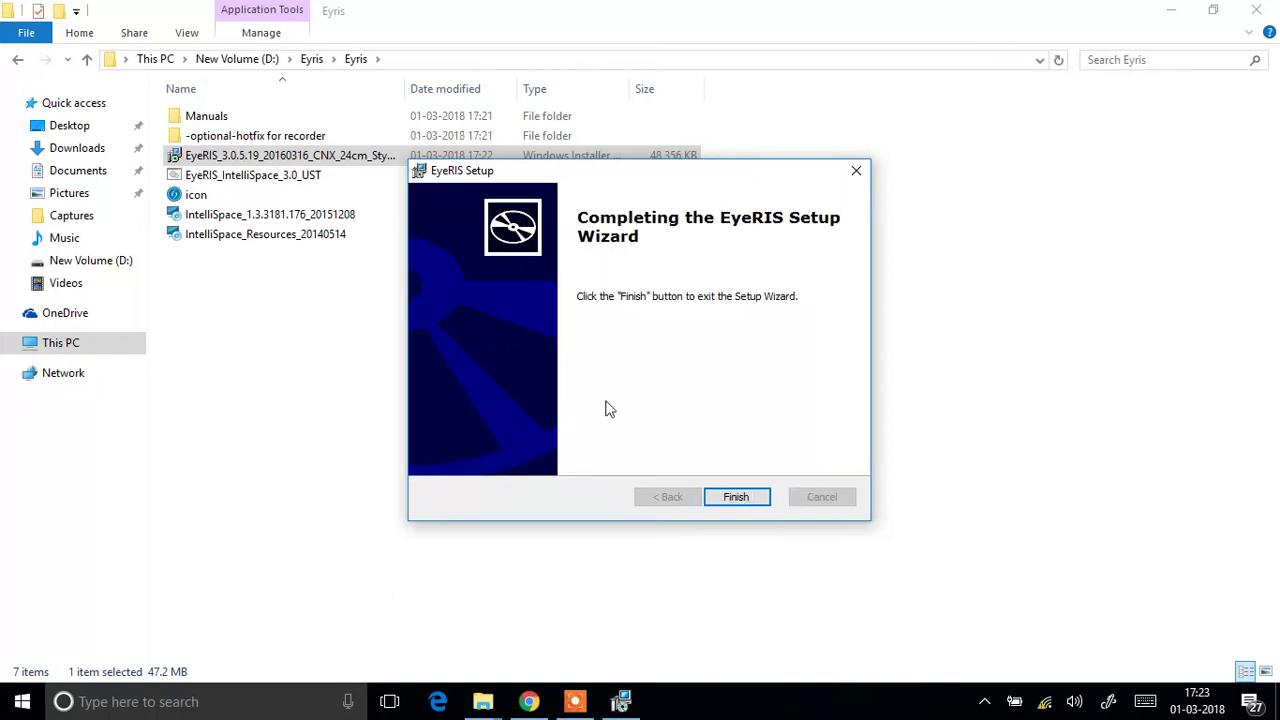
left_click(737, 496)
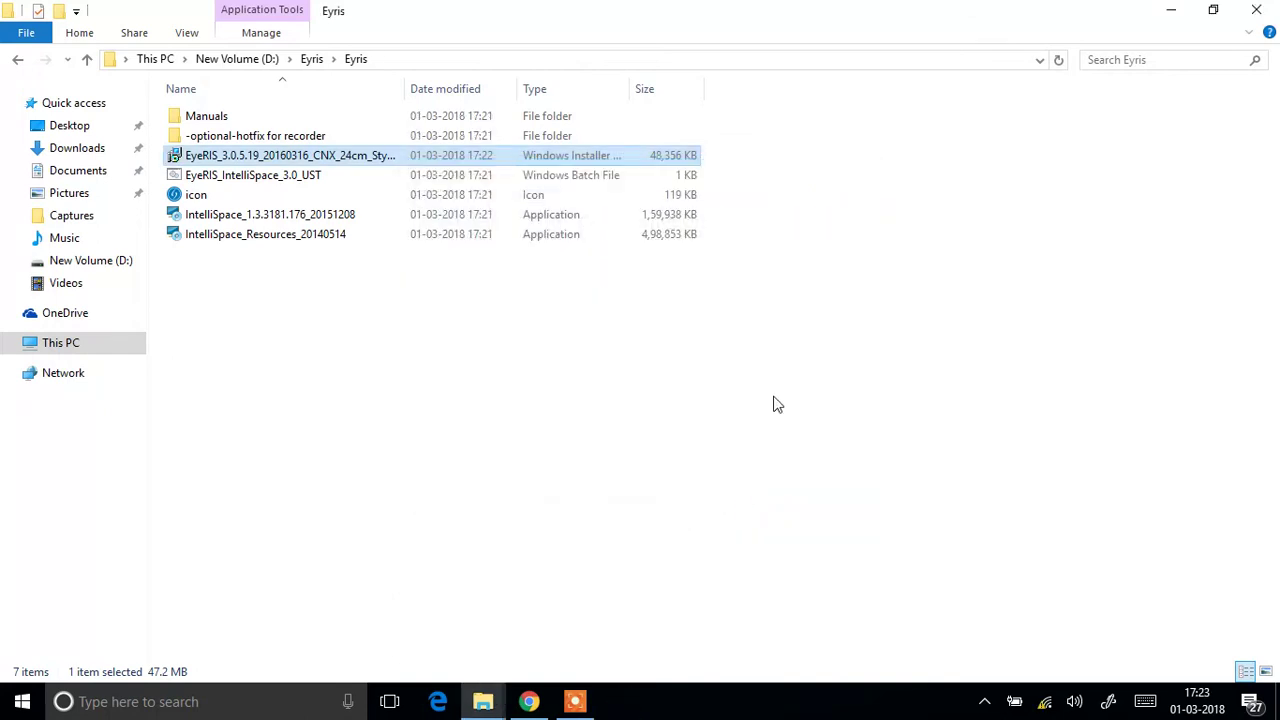
left_click(1173, 10)
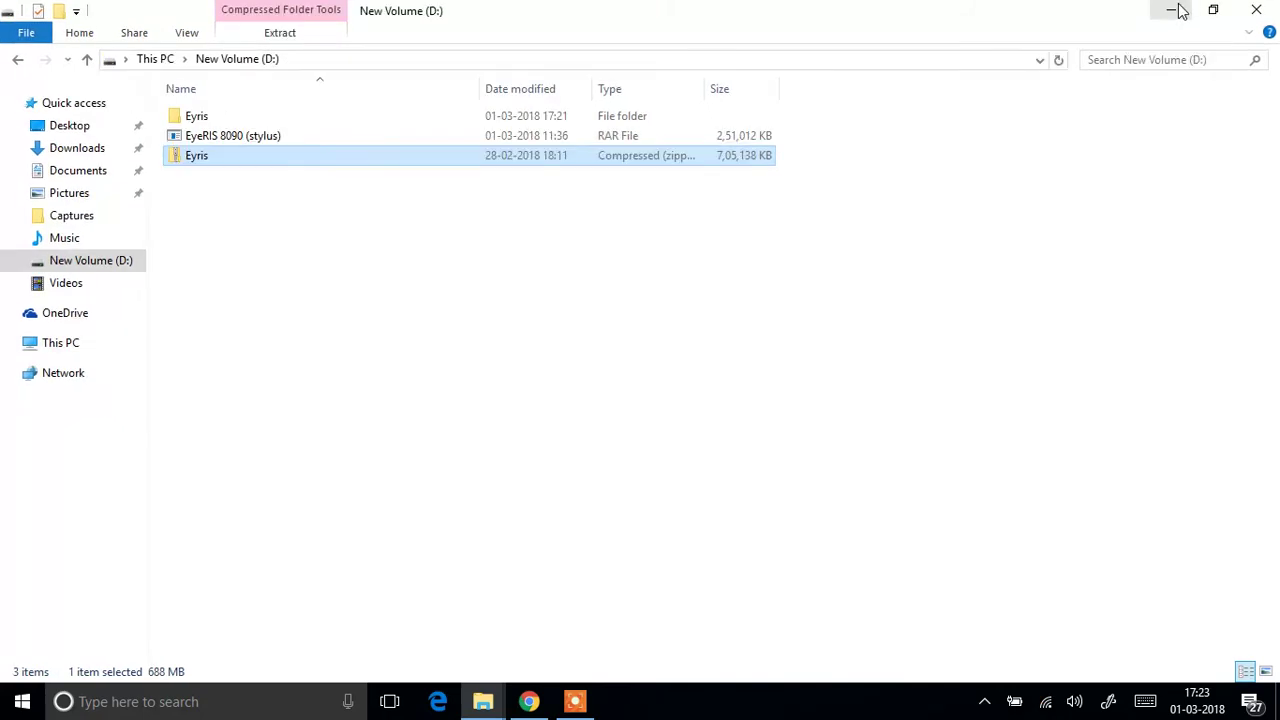
left_click(1171, 10)
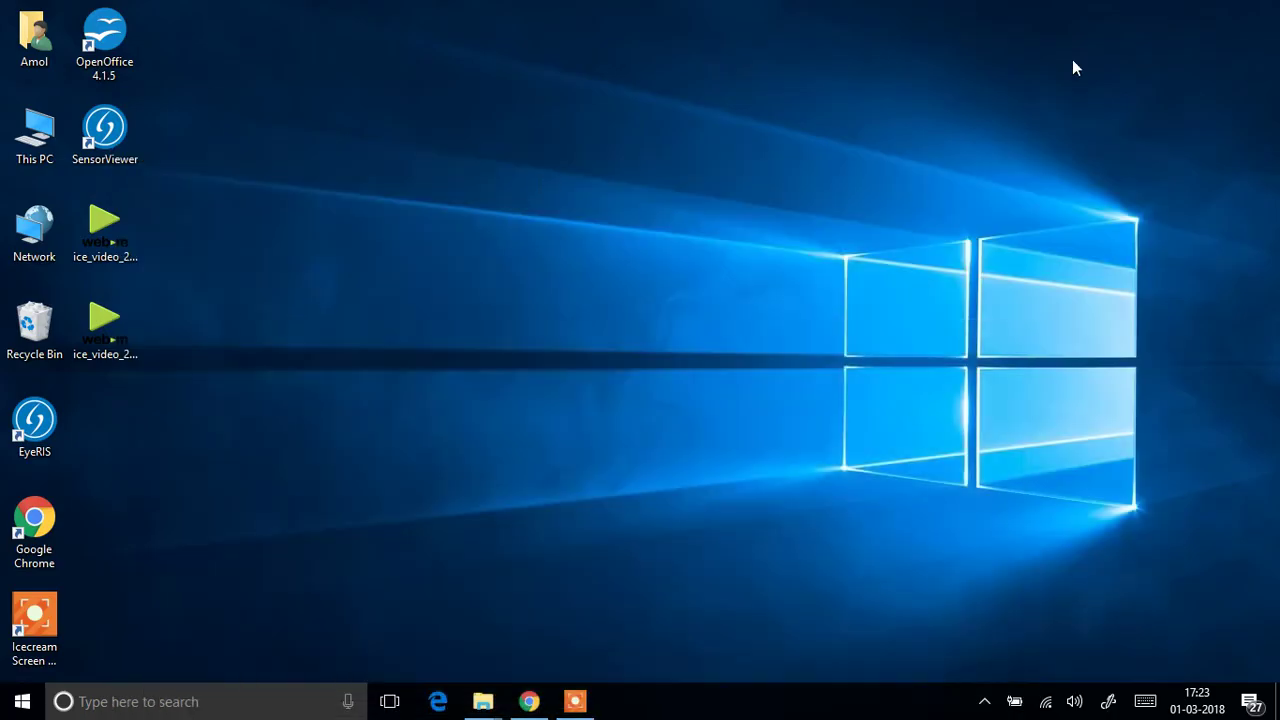
left_click(108, 128)
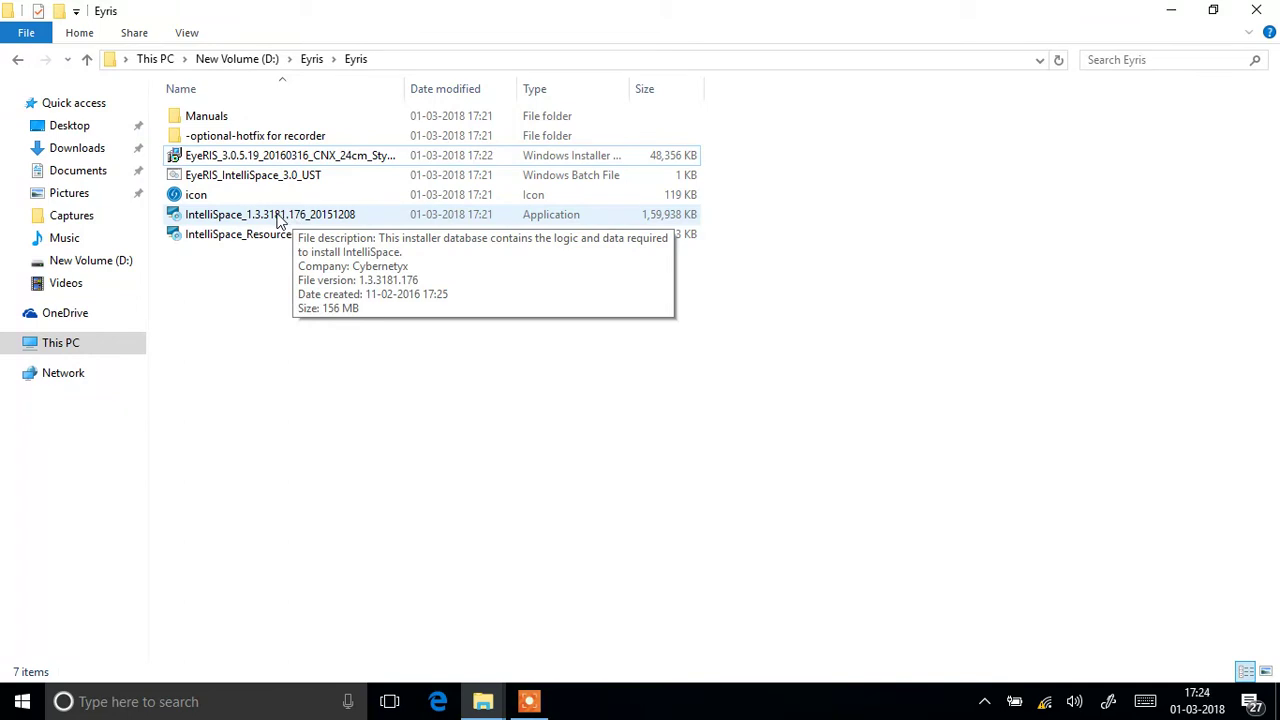
- Launch IntelliSpace 1.3.3181.176 setup and install only the Adobe Flash Player prerequisite
double_click(279, 220)
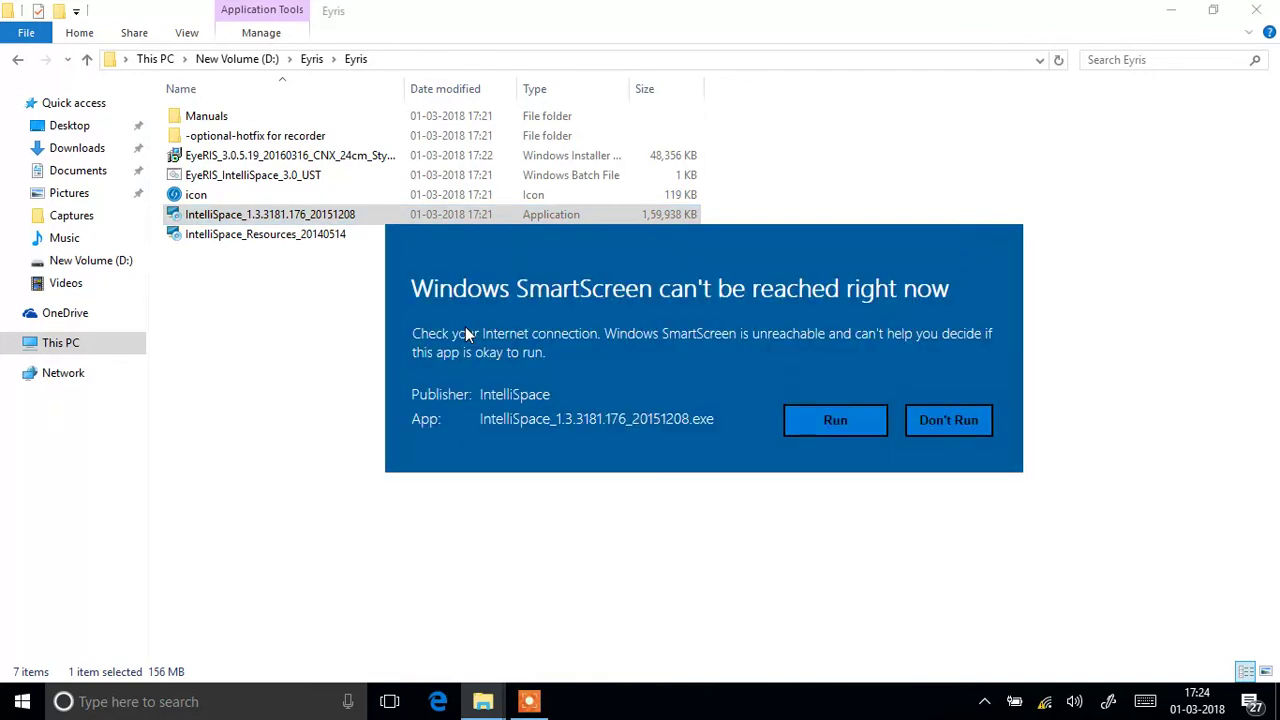
left_click(841, 421)
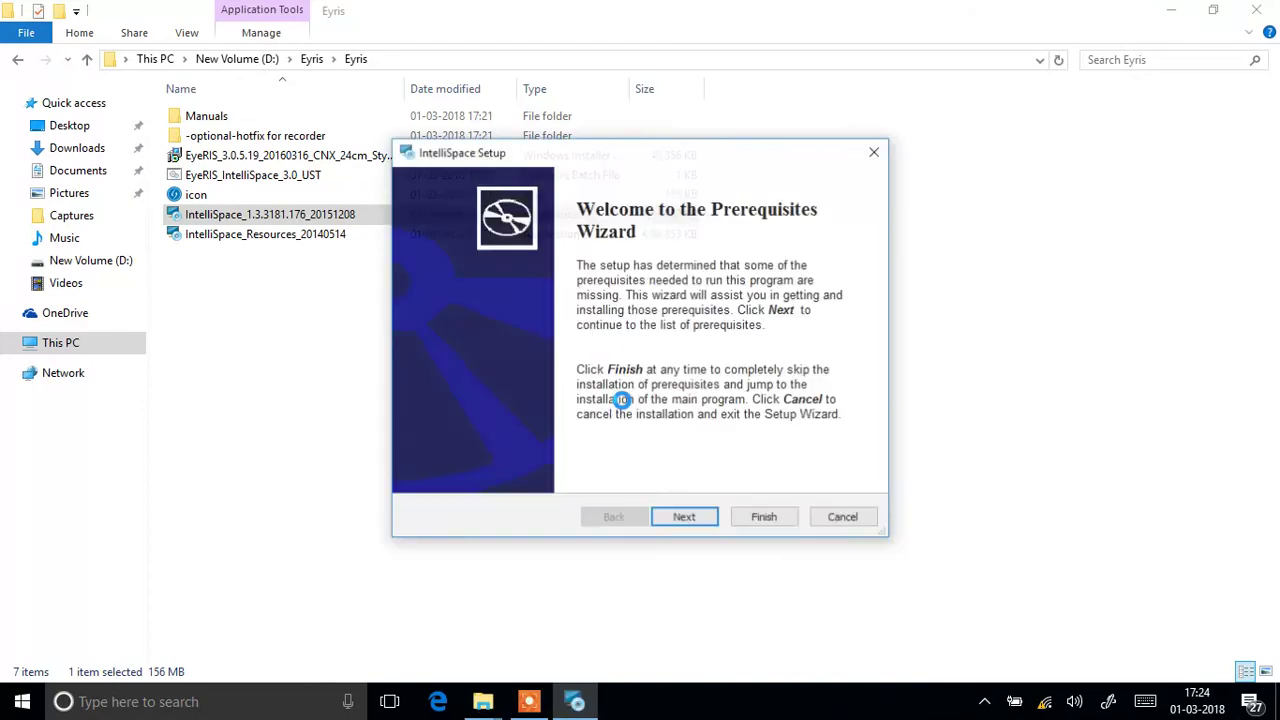
left_click(688, 520)
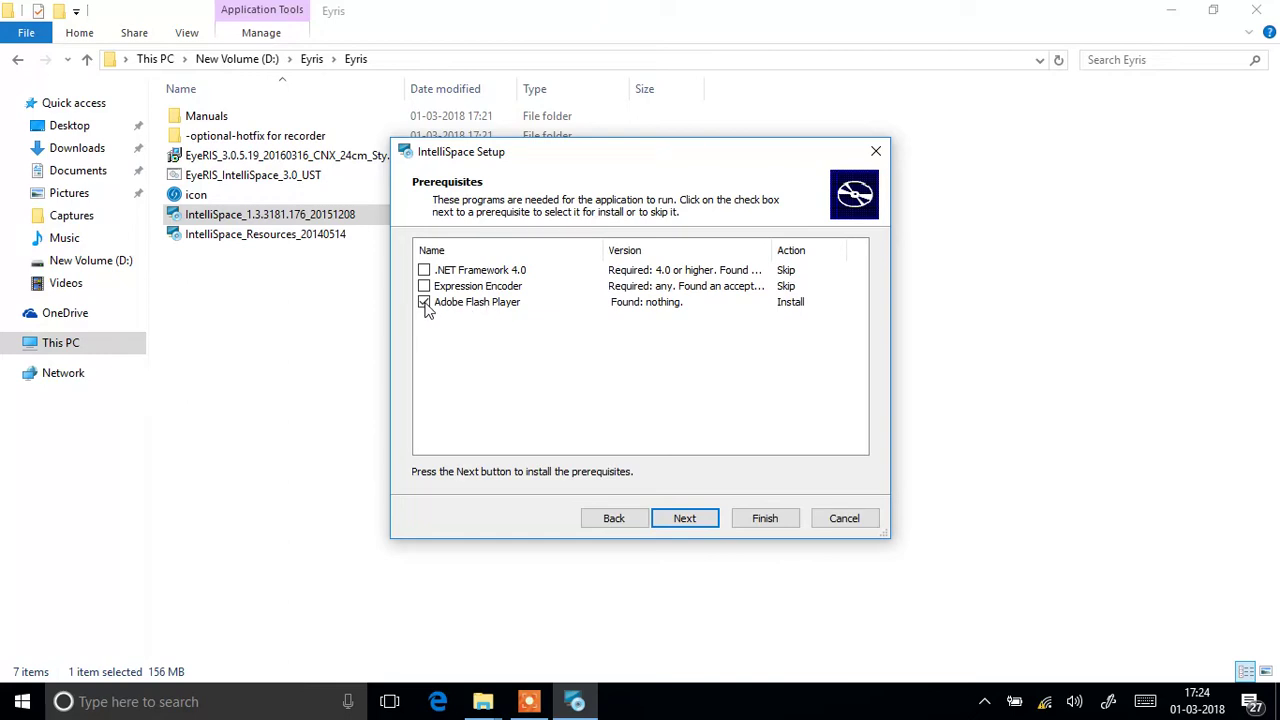
left_click(690, 520)
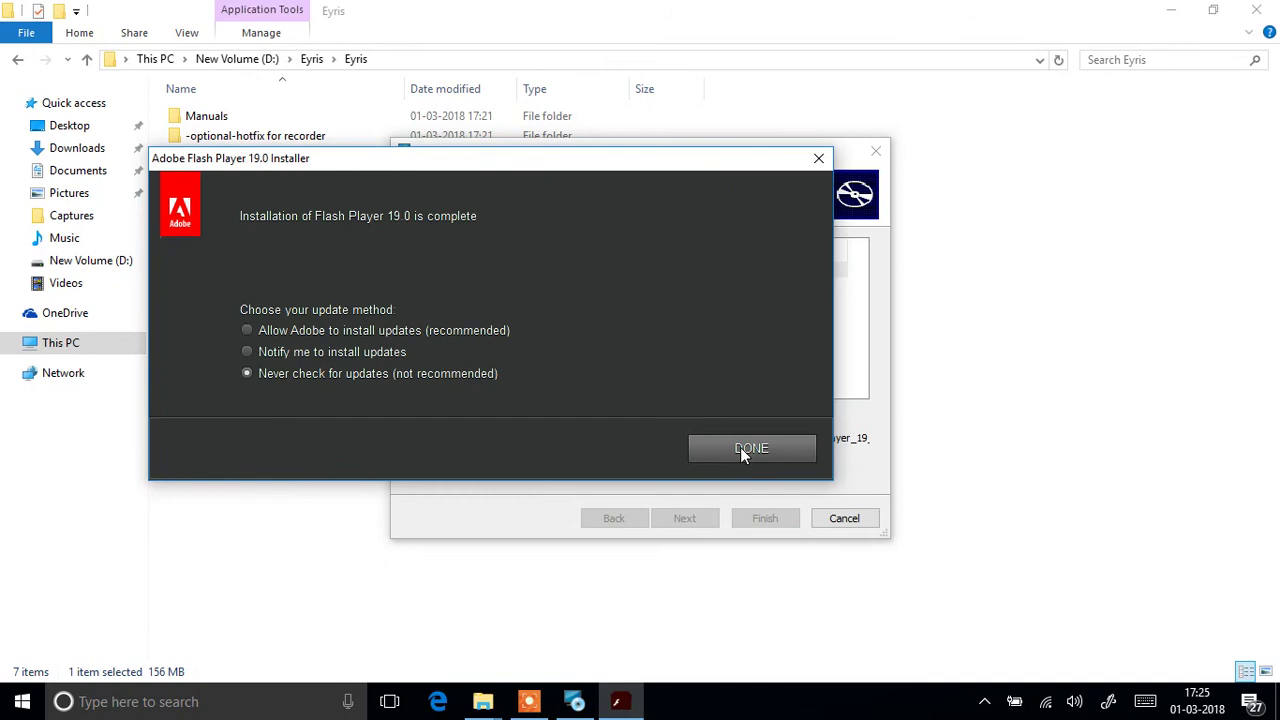
- Install IntelliSpace 1.3.3181.176 with accepted license and default folder, declining the restart
left_click(740, 448)
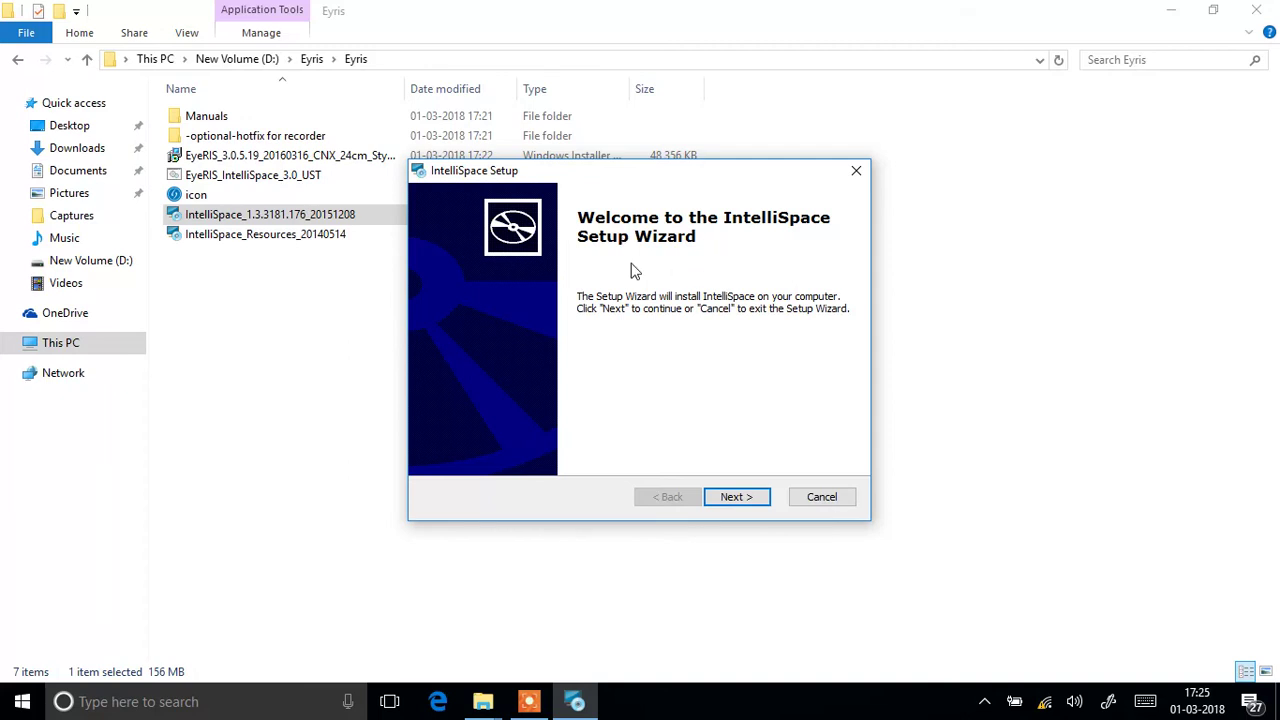
left_click(737, 497)
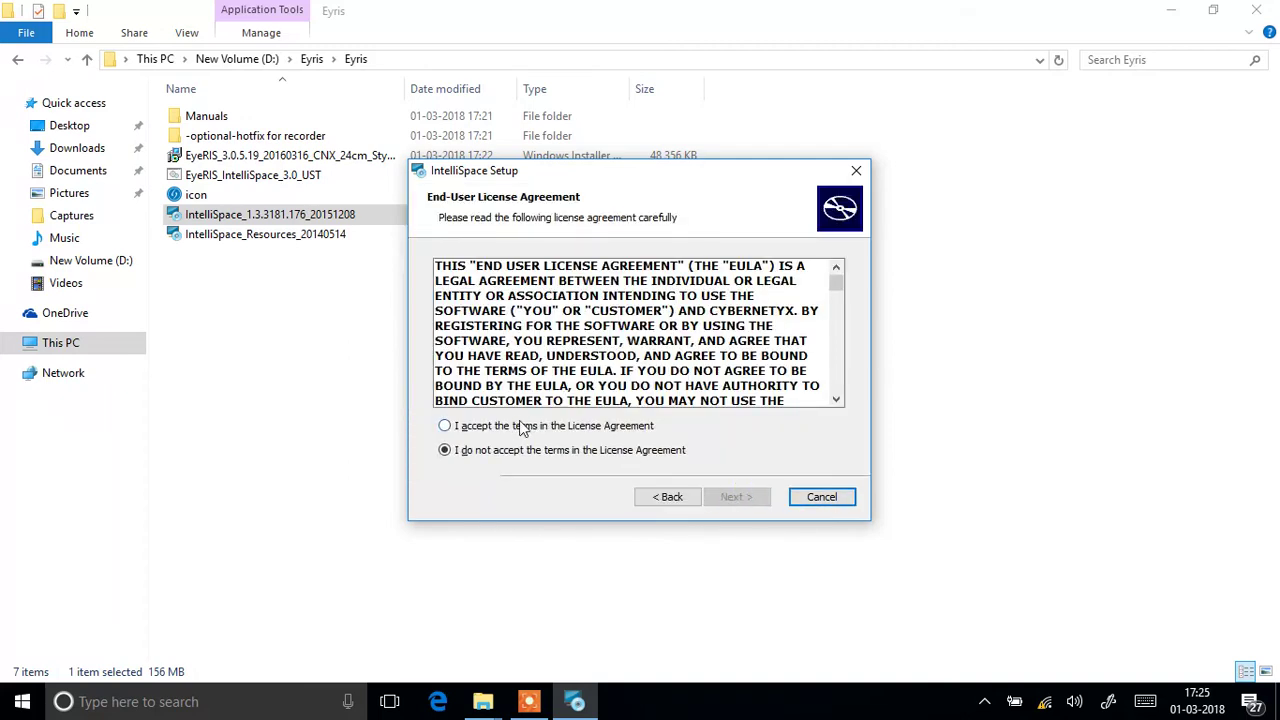
left_click(518, 426)
left_click(736, 497)
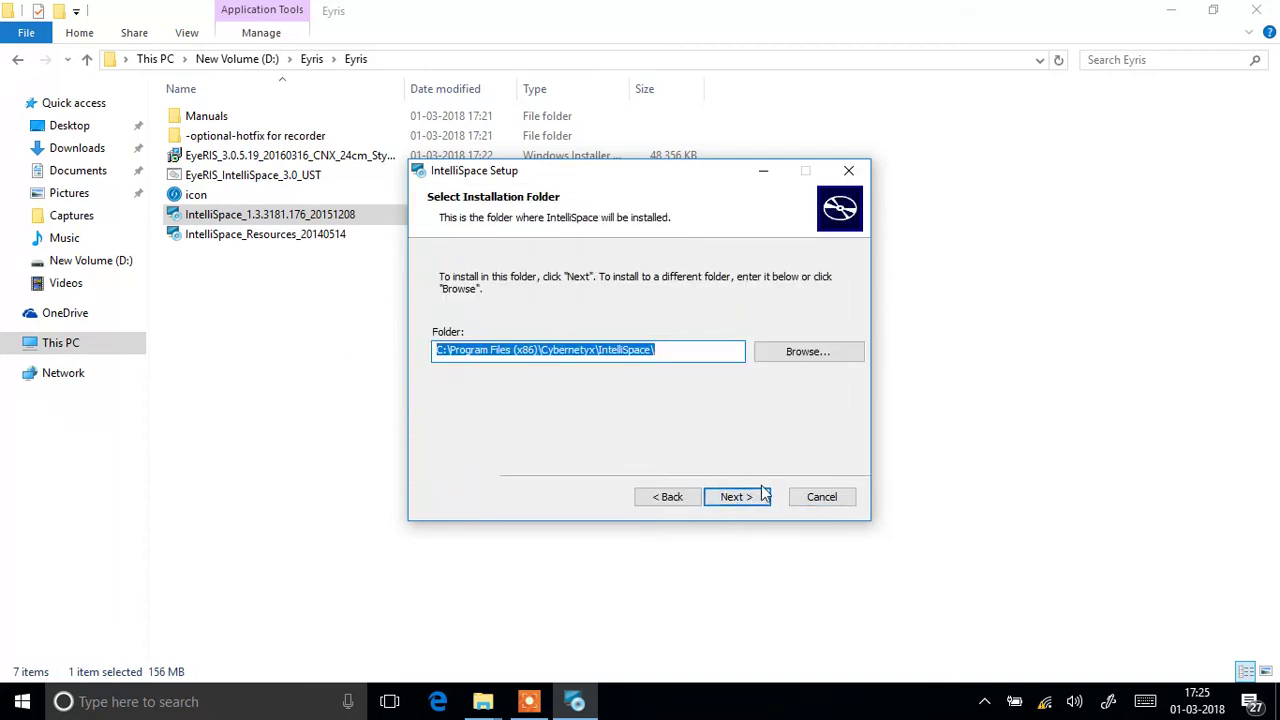
left_click(737, 497)
left_click(751, 499)
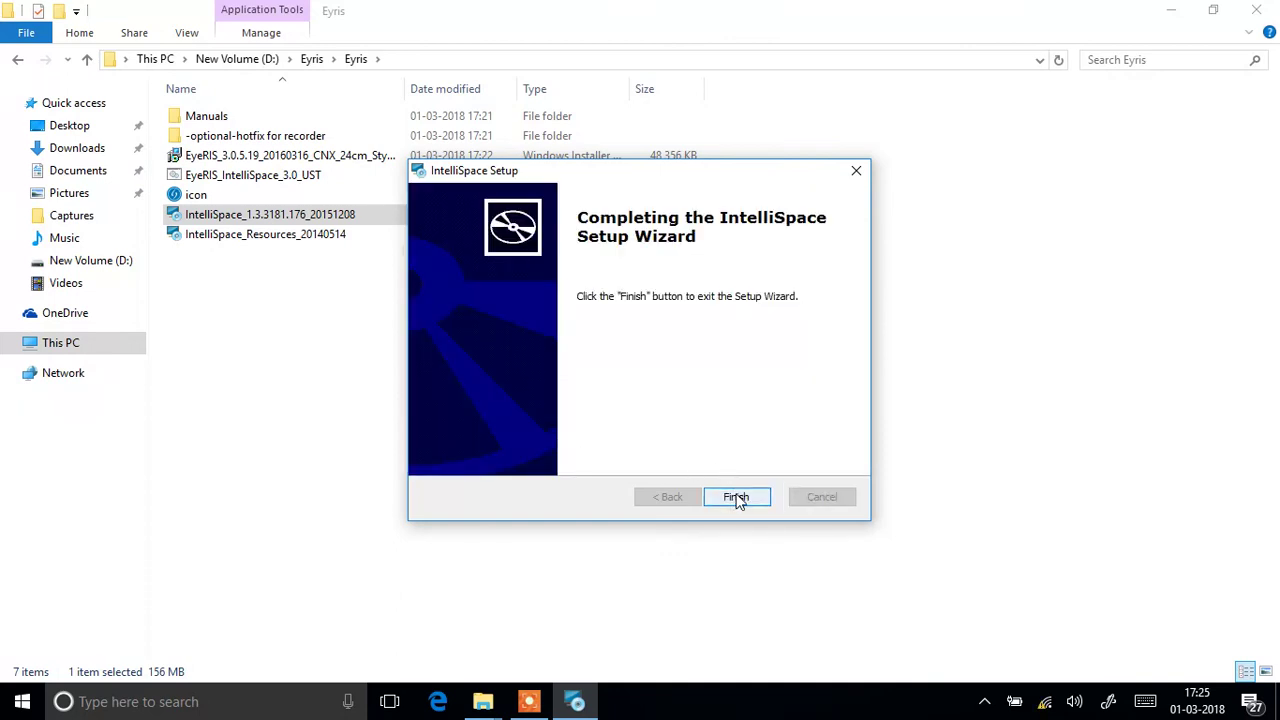
left_click(736, 498)
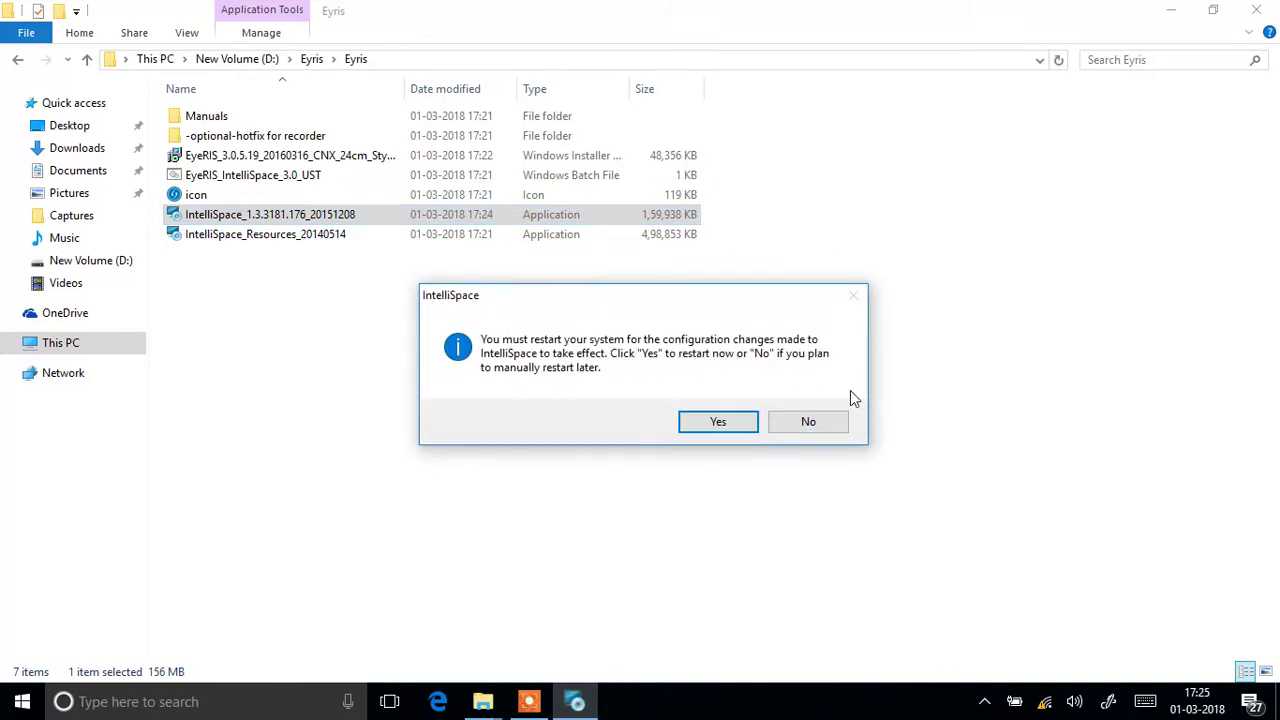
left_click(826, 427)
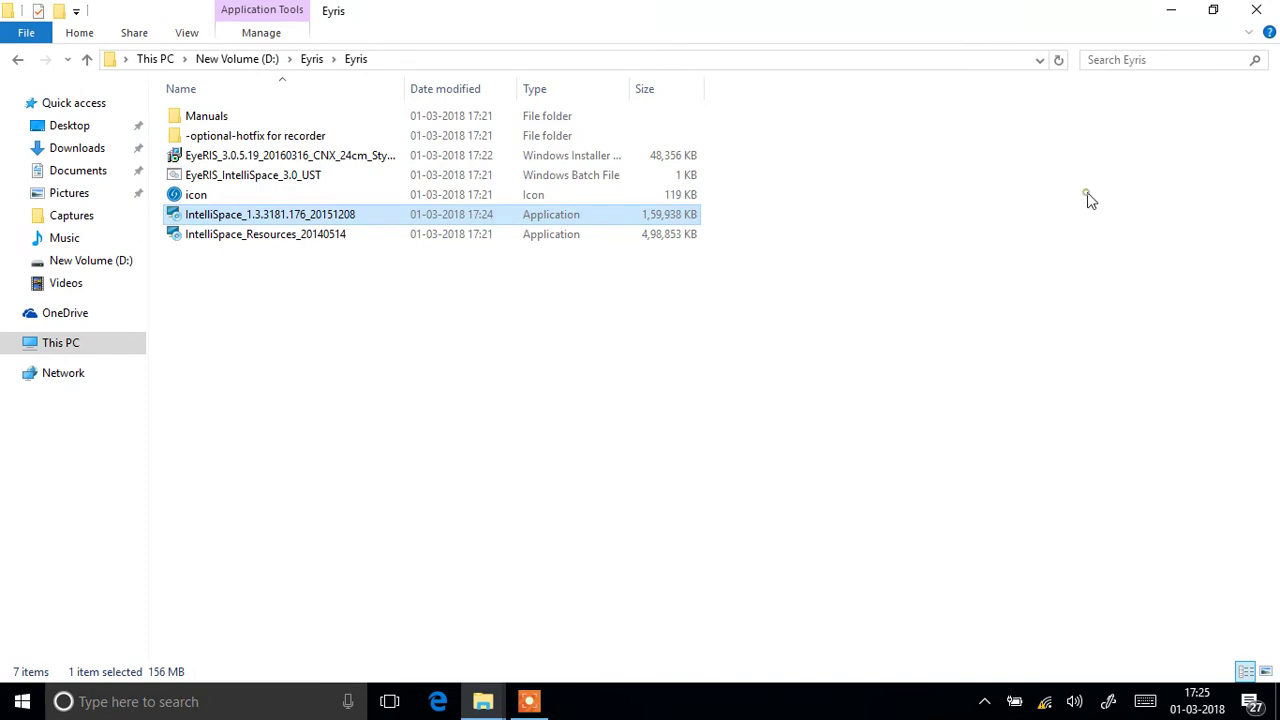
- Restore Explorer, navigate up to New Volume (D:) and select the EyeRIS 8090 (stylus) RAR
left_click(1170, 12)
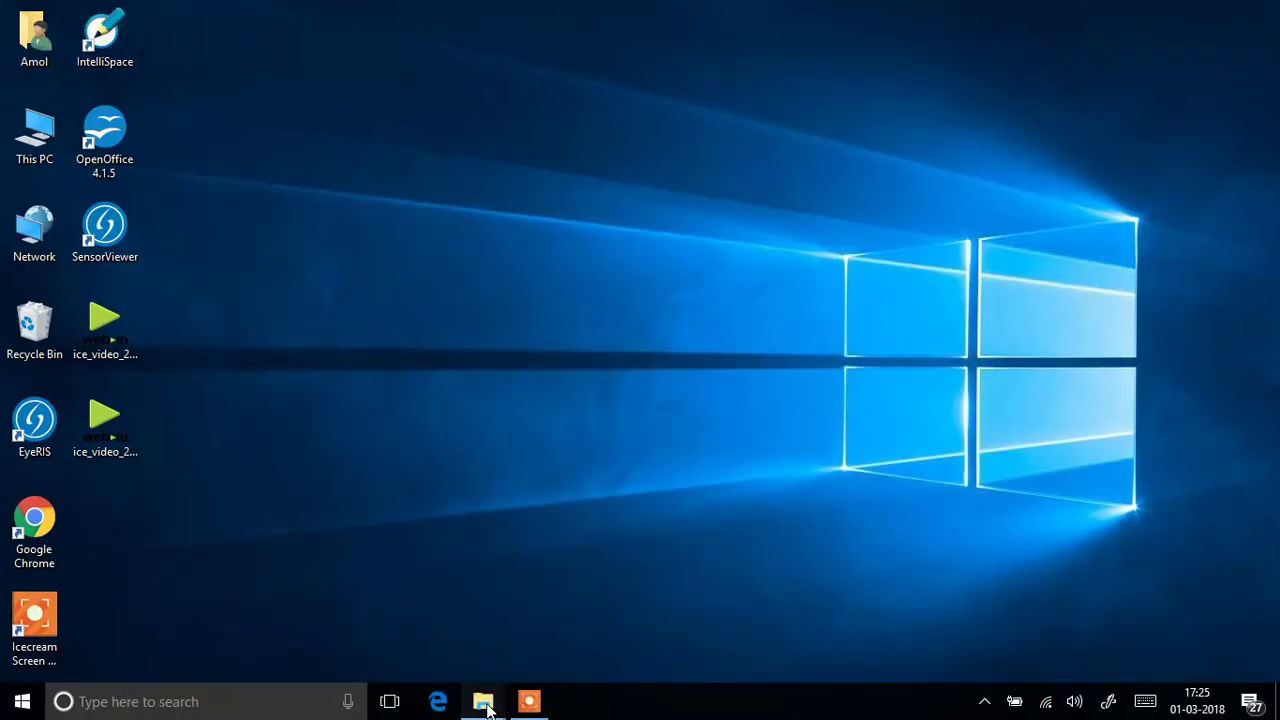
mouse_move(483, 702)
left_click(547, 588)
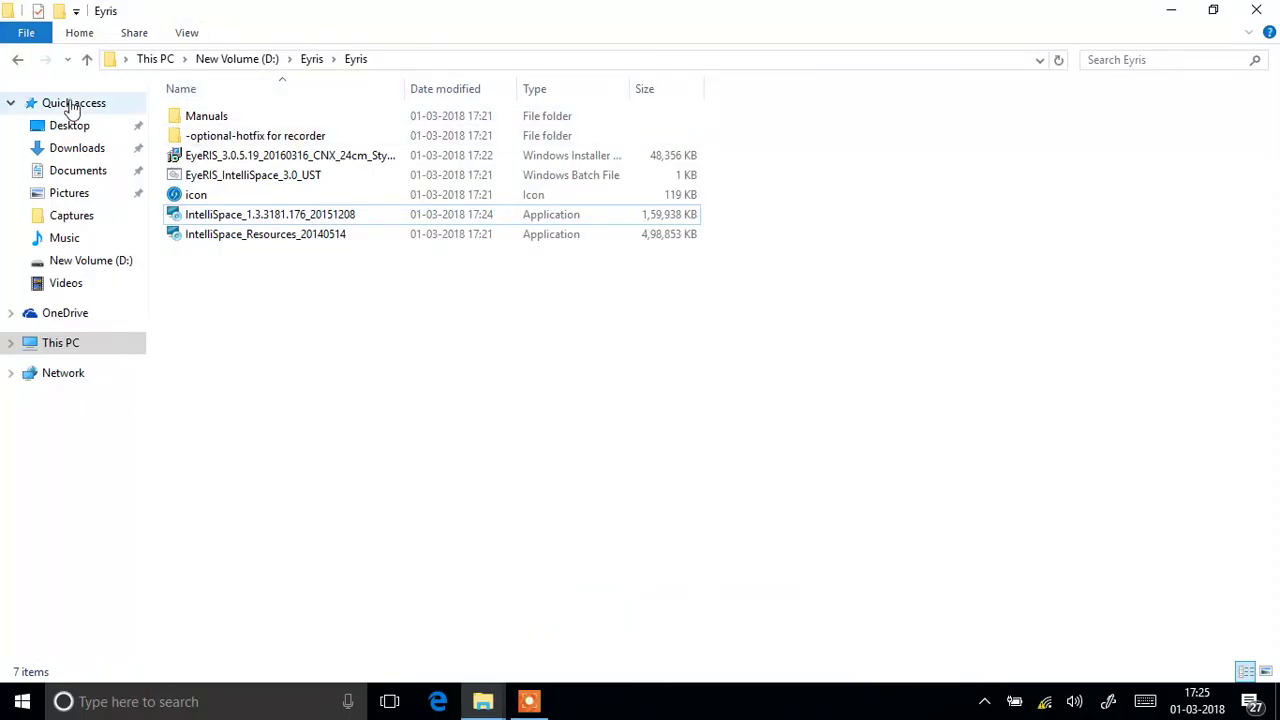
left_click(18, 63)
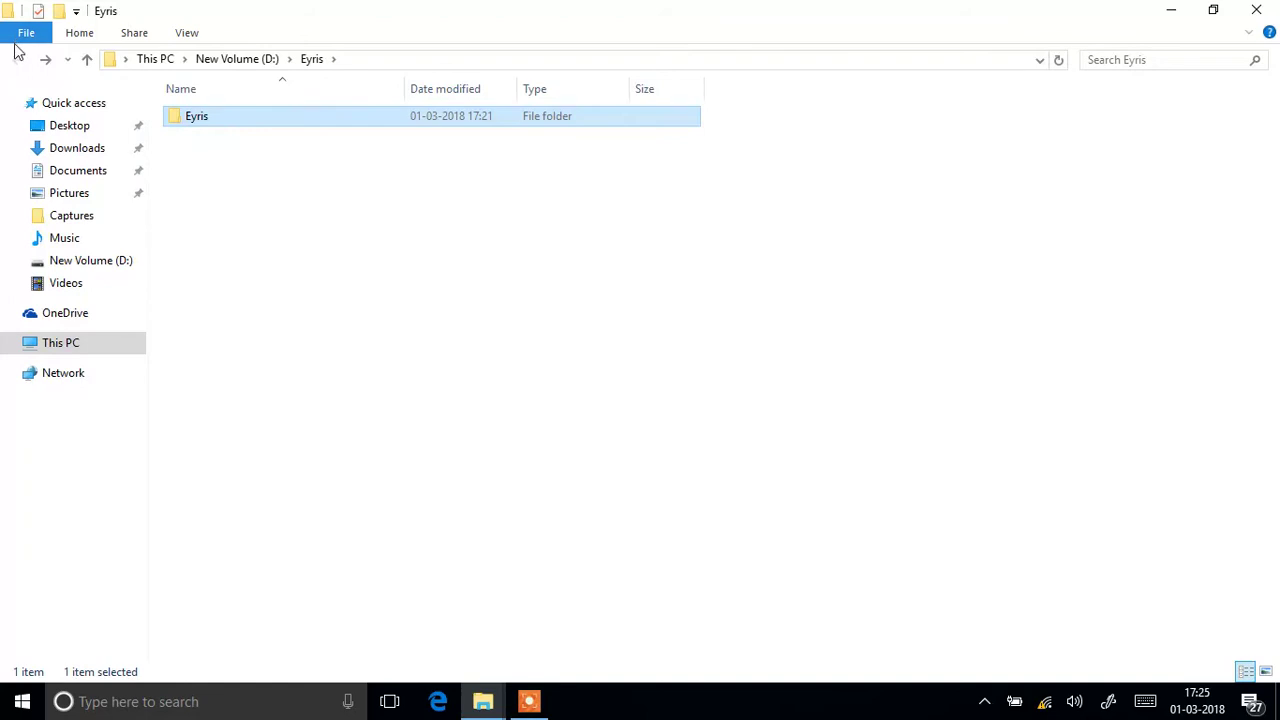
left_click(87, 60)
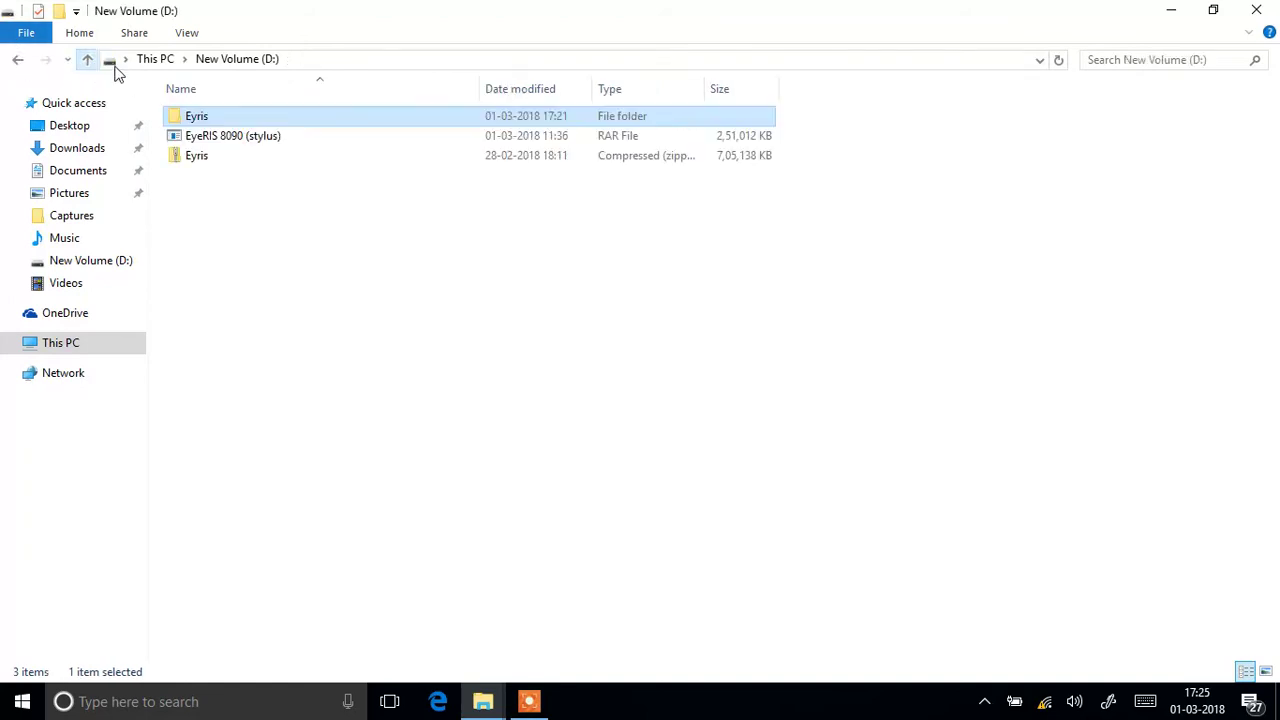
left_click(221, 140)
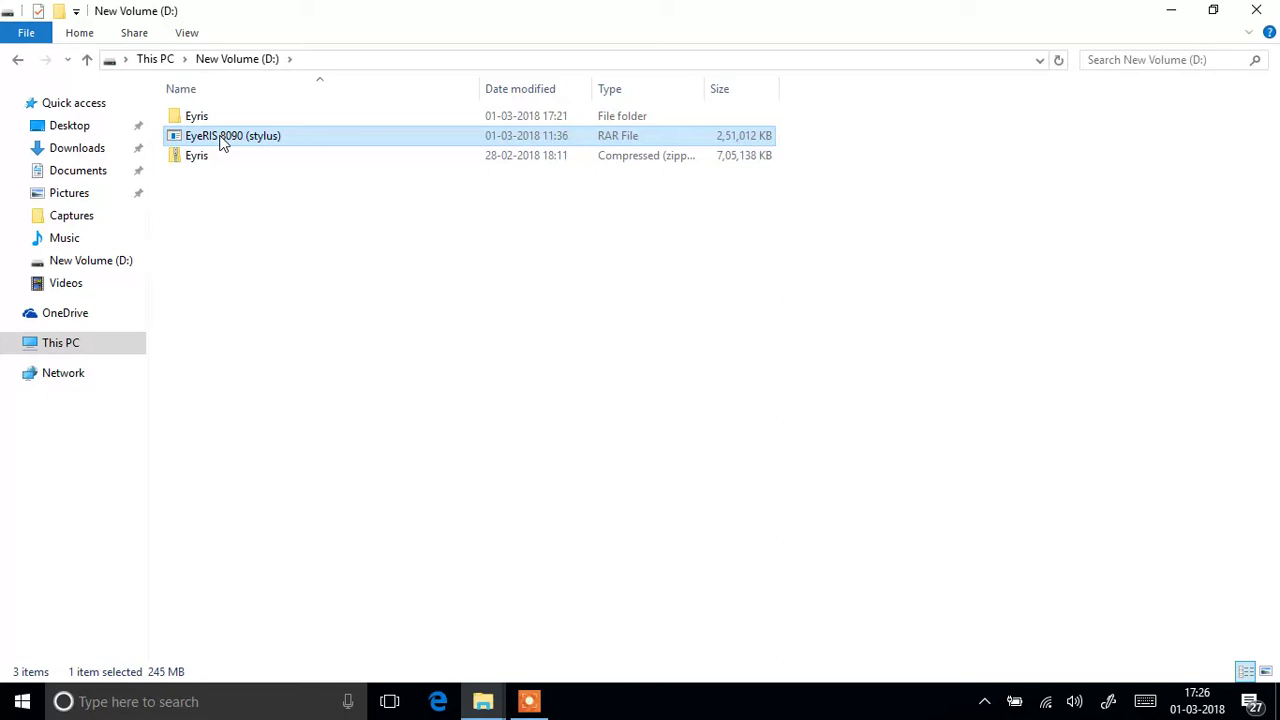
- Extract the EyeRIS 8090 (stylus) RAR here with 7-Zip and select the IntelliSpace 1.3.3181.177 installer
right_click(222, 142)
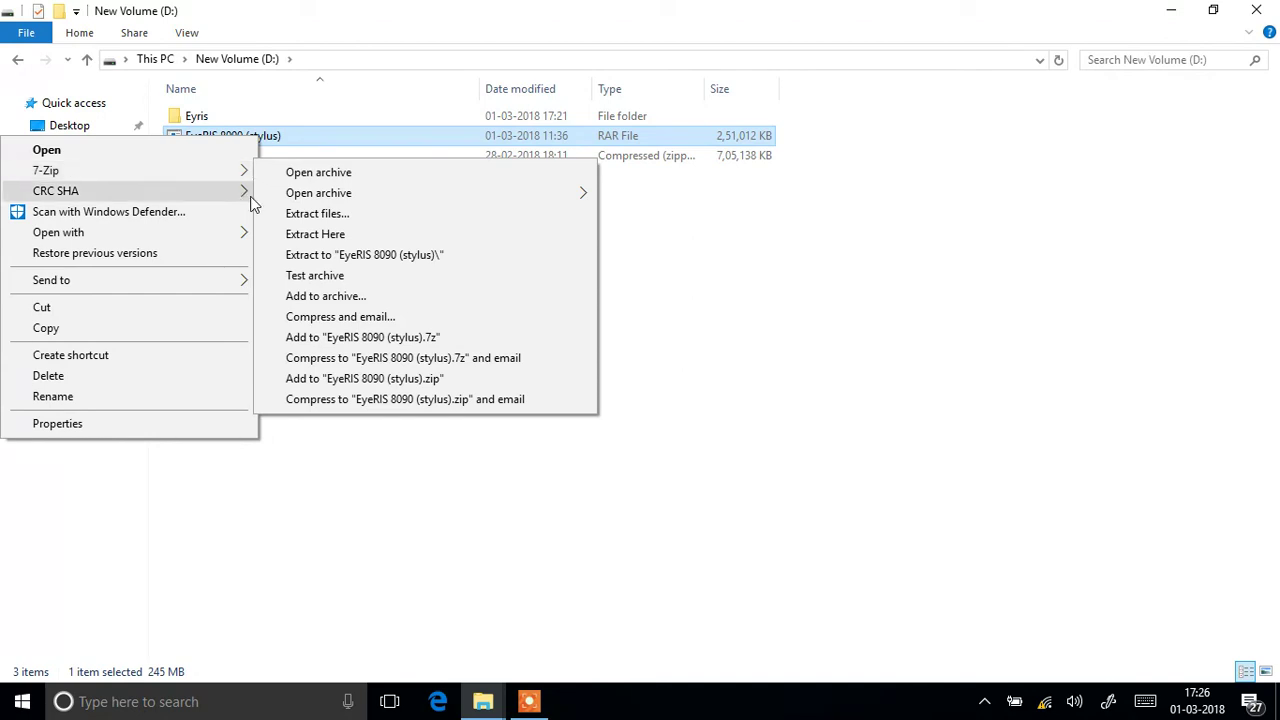
mouse_move(46, 170)
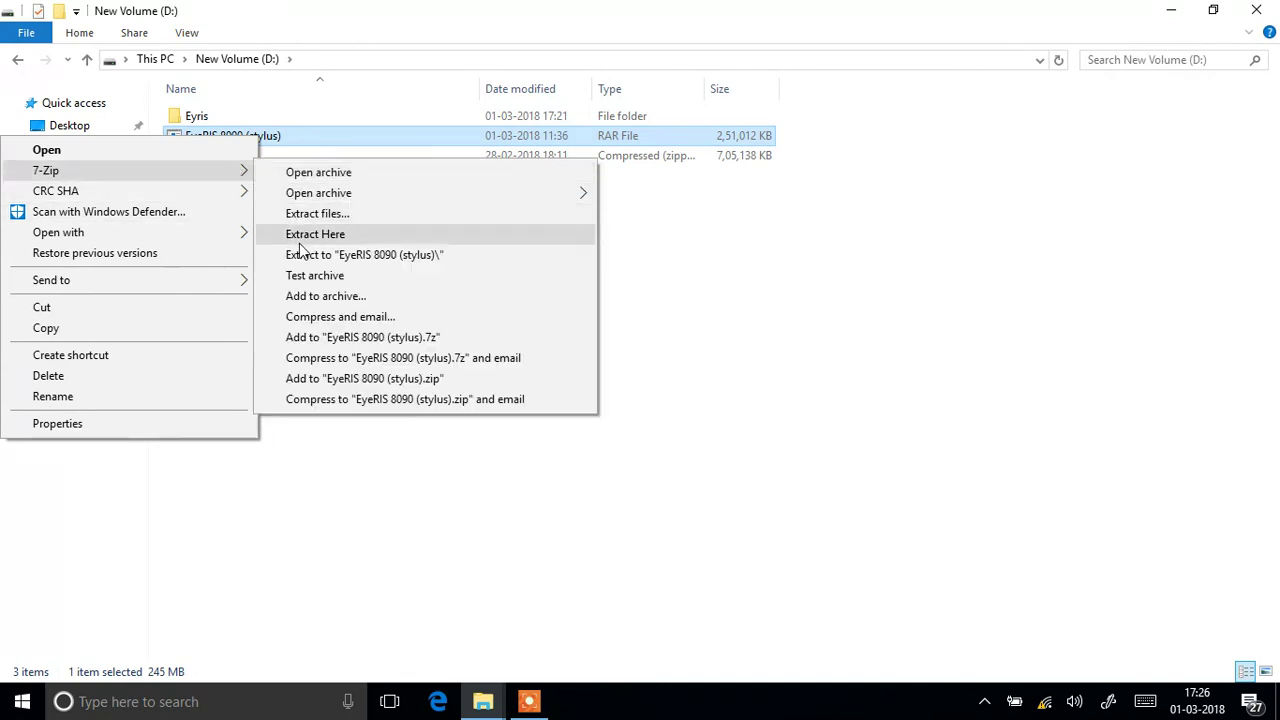
left_click(300, 234)
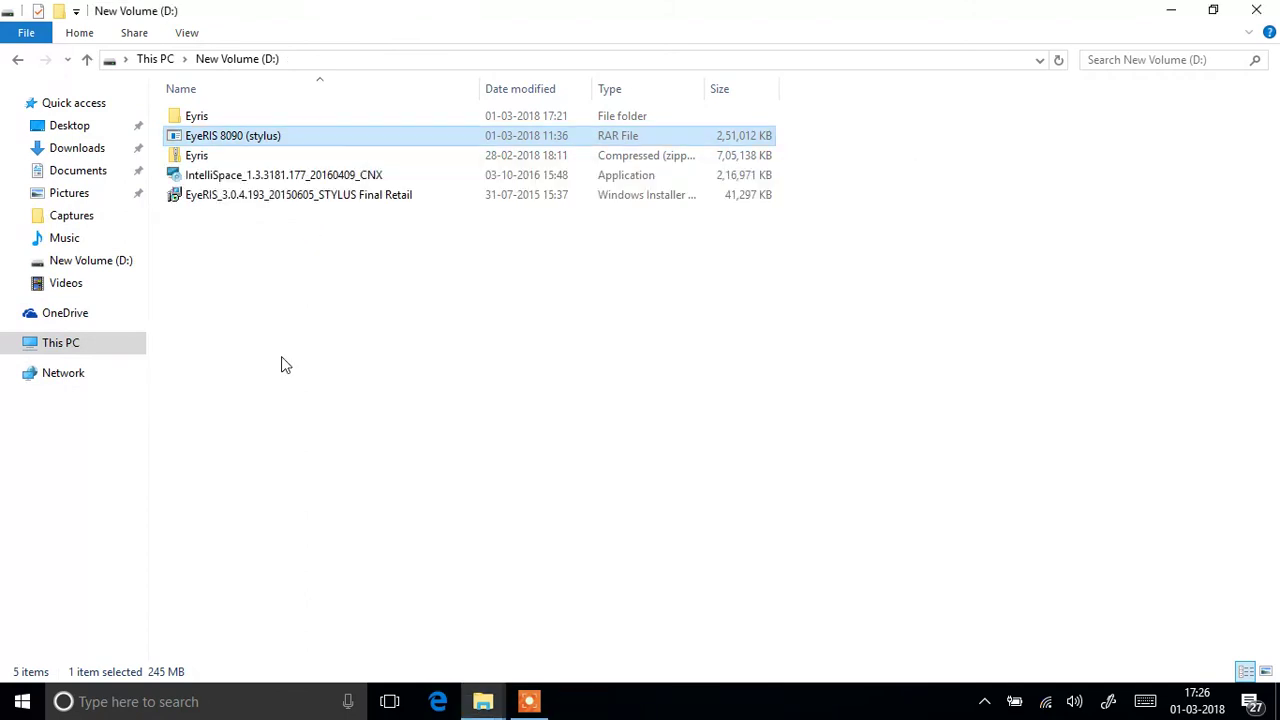
left_click(374, 259)
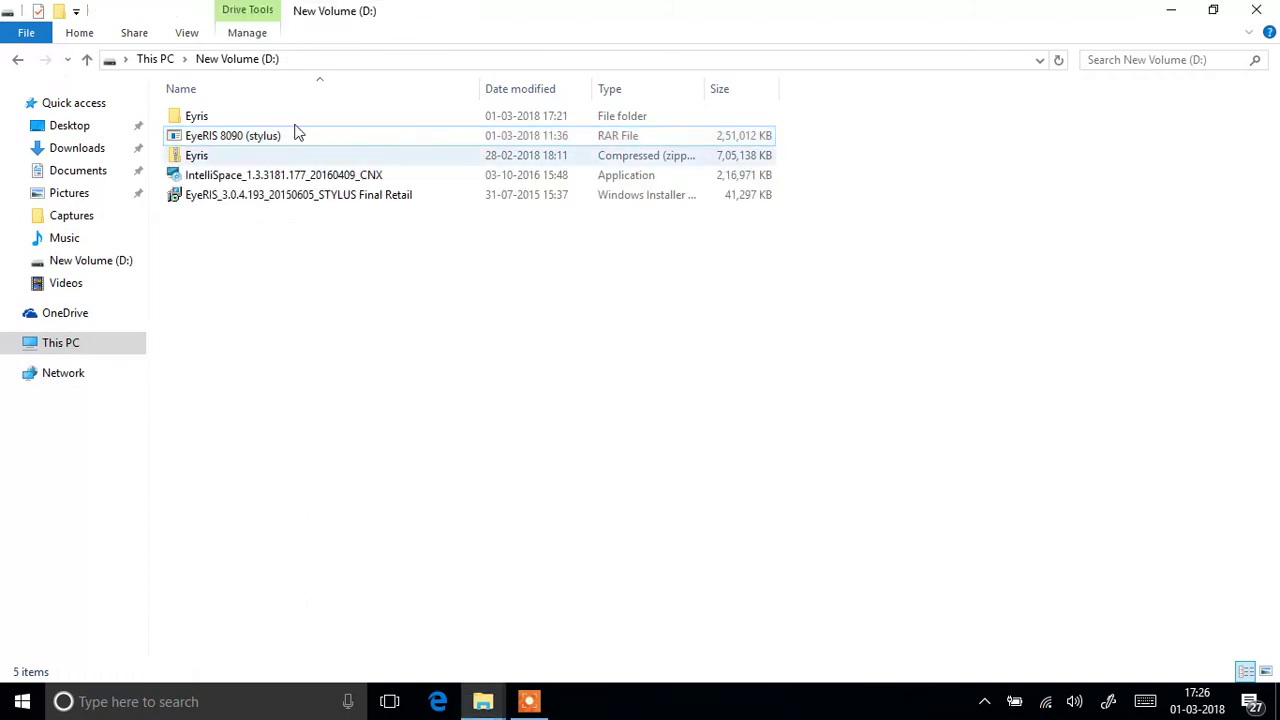
left_click(265, 206)
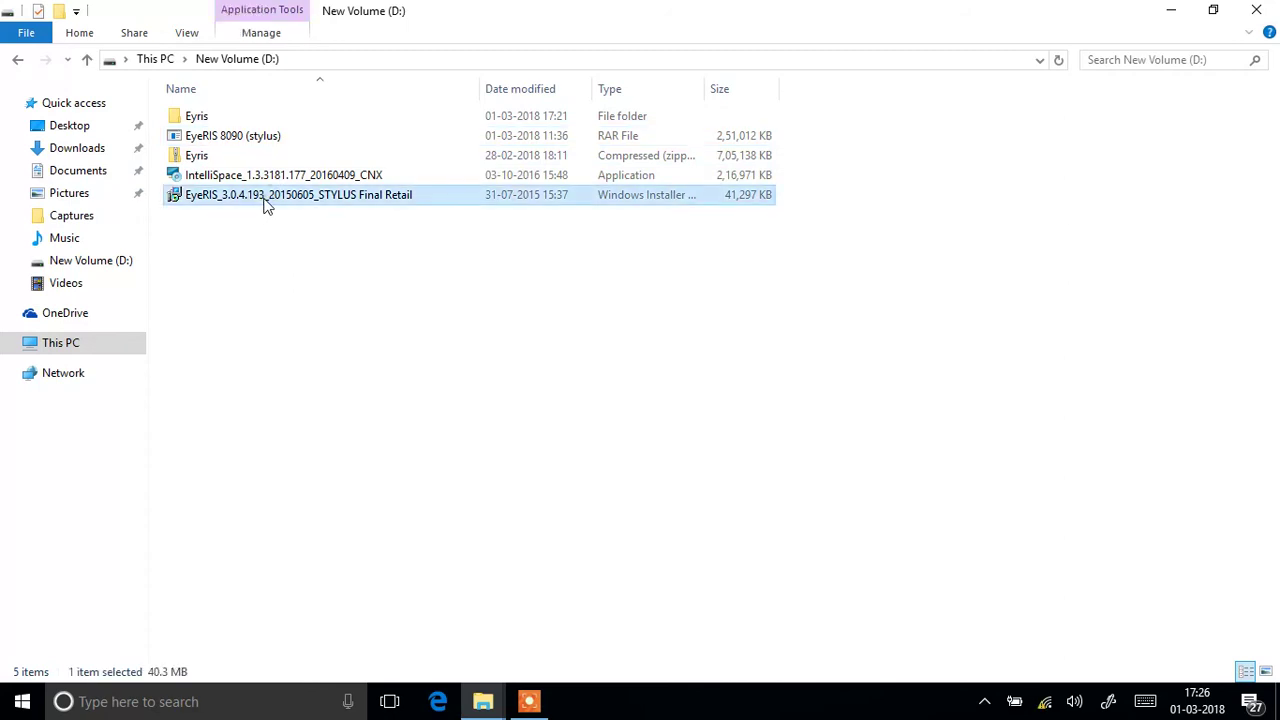
left_click(281, 175)
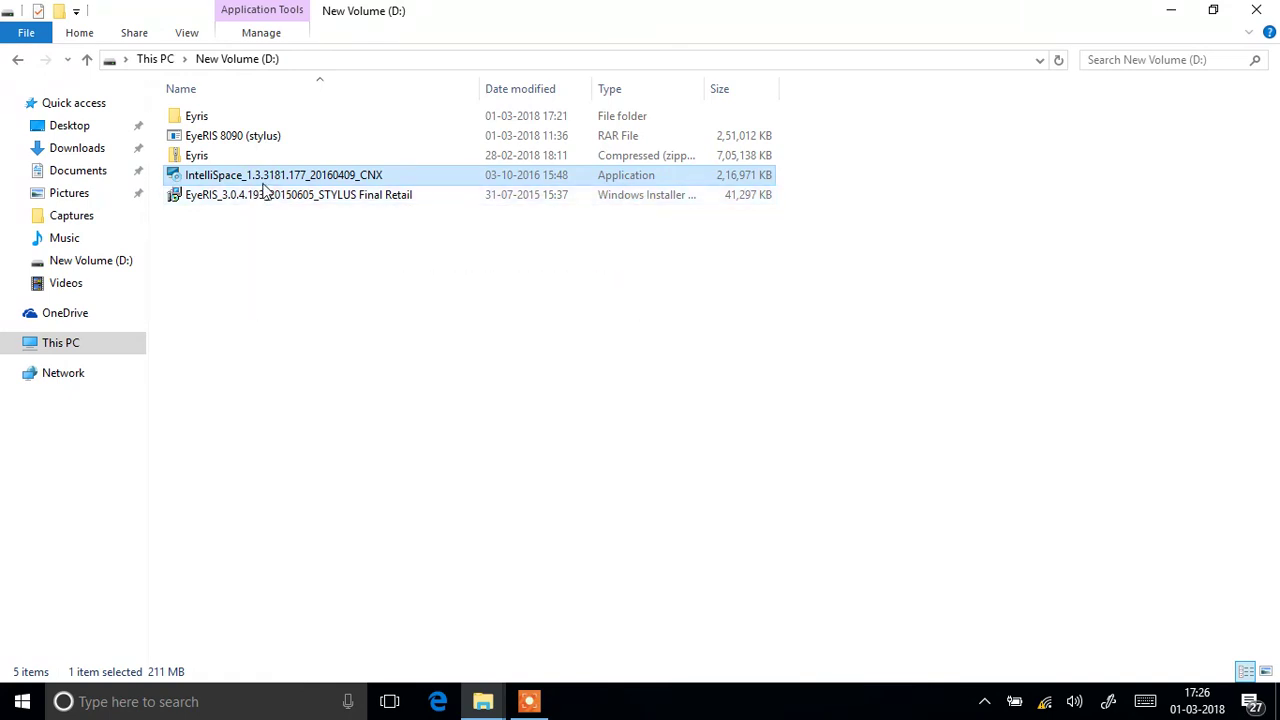
- Launch the IntelliSpace 1.3.3181.177 installer and dismiss the setup-already-running error
double_click(263, 184)
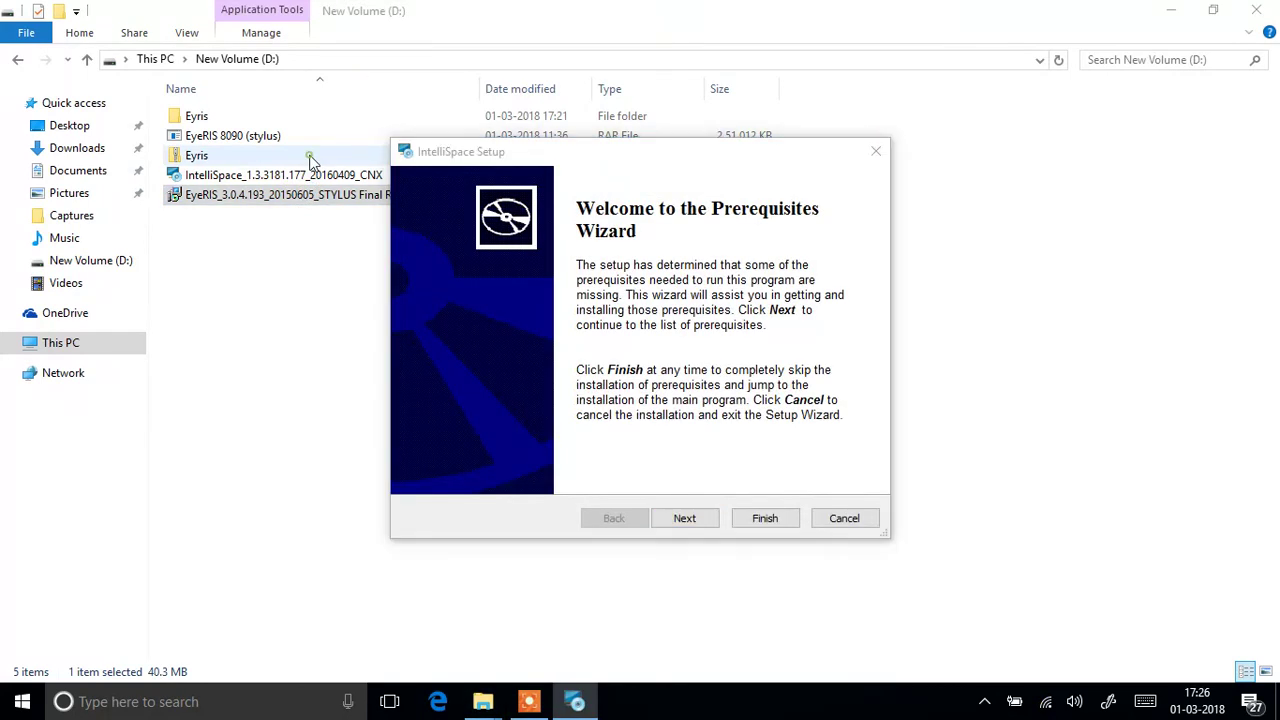
double_click(311, 157)
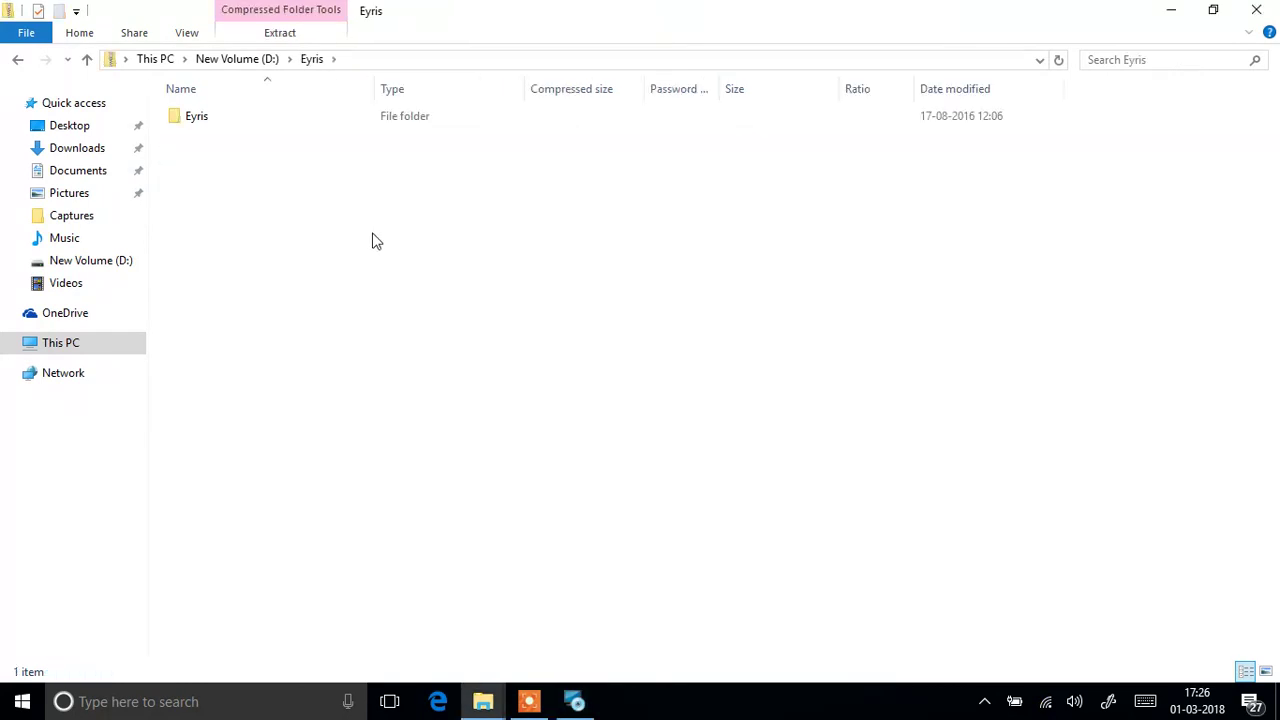
key("alt+Left")
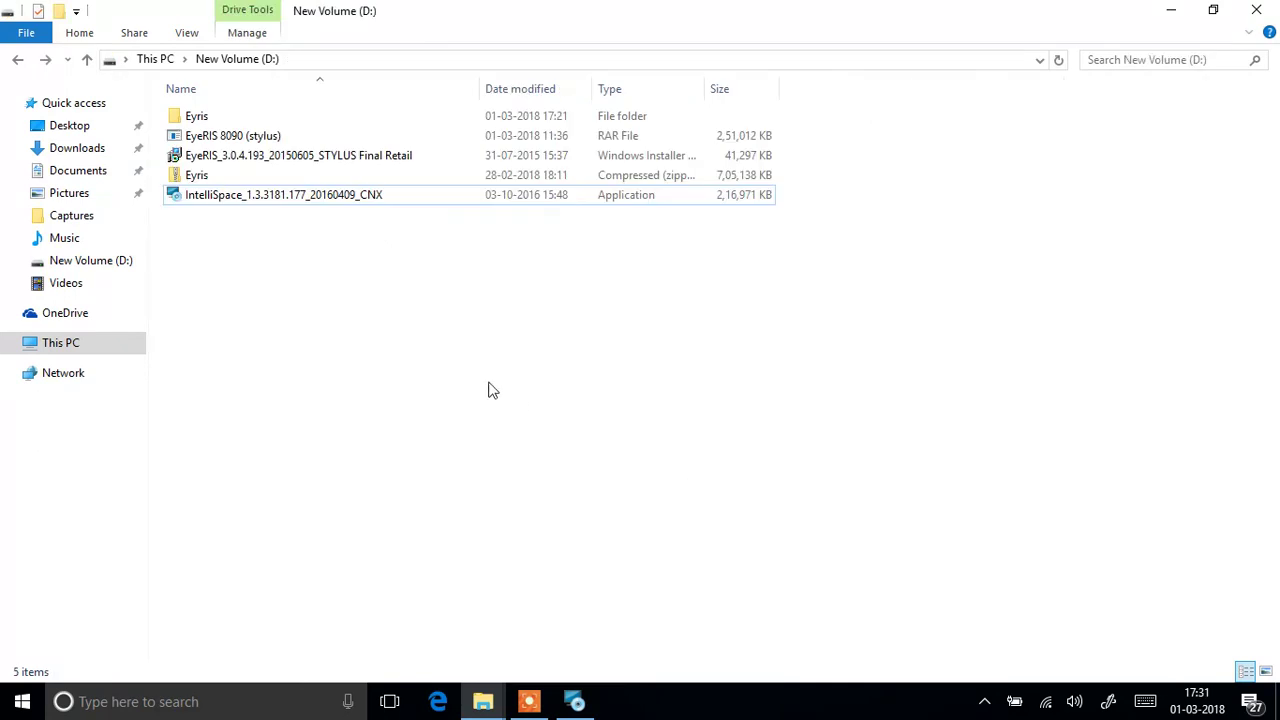
double_click(300, 200)
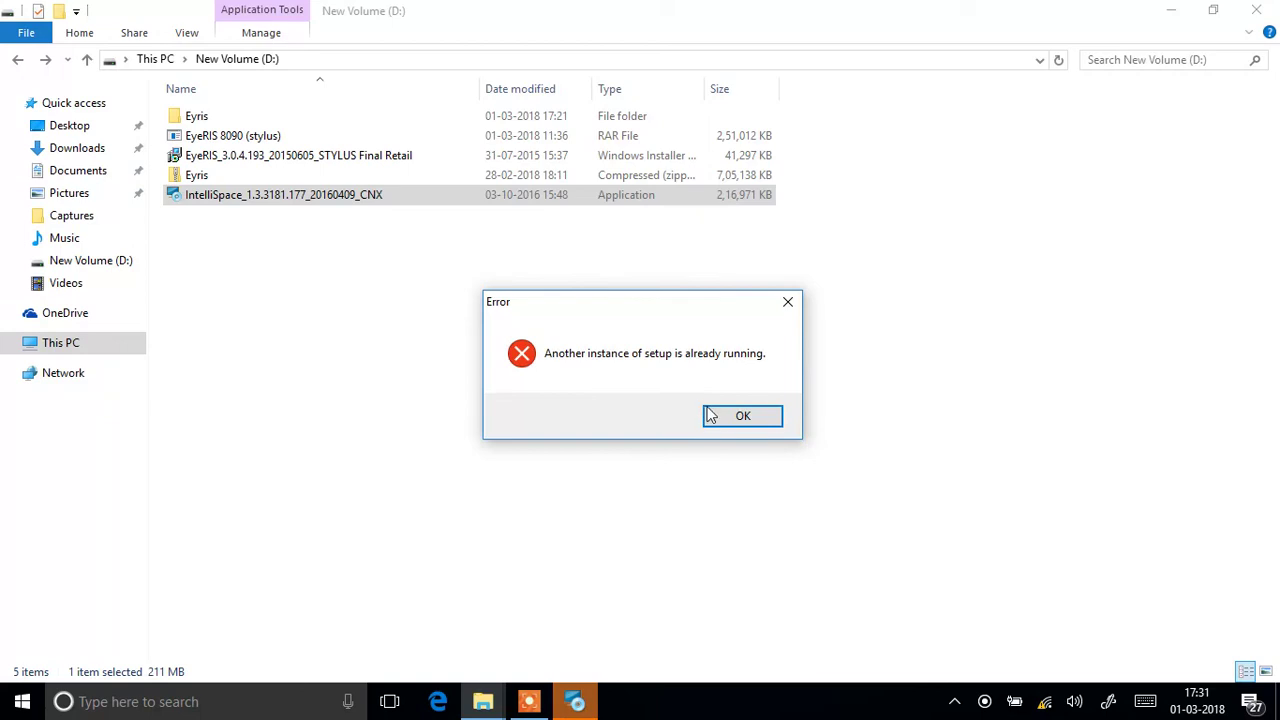
left_click(720, 418)
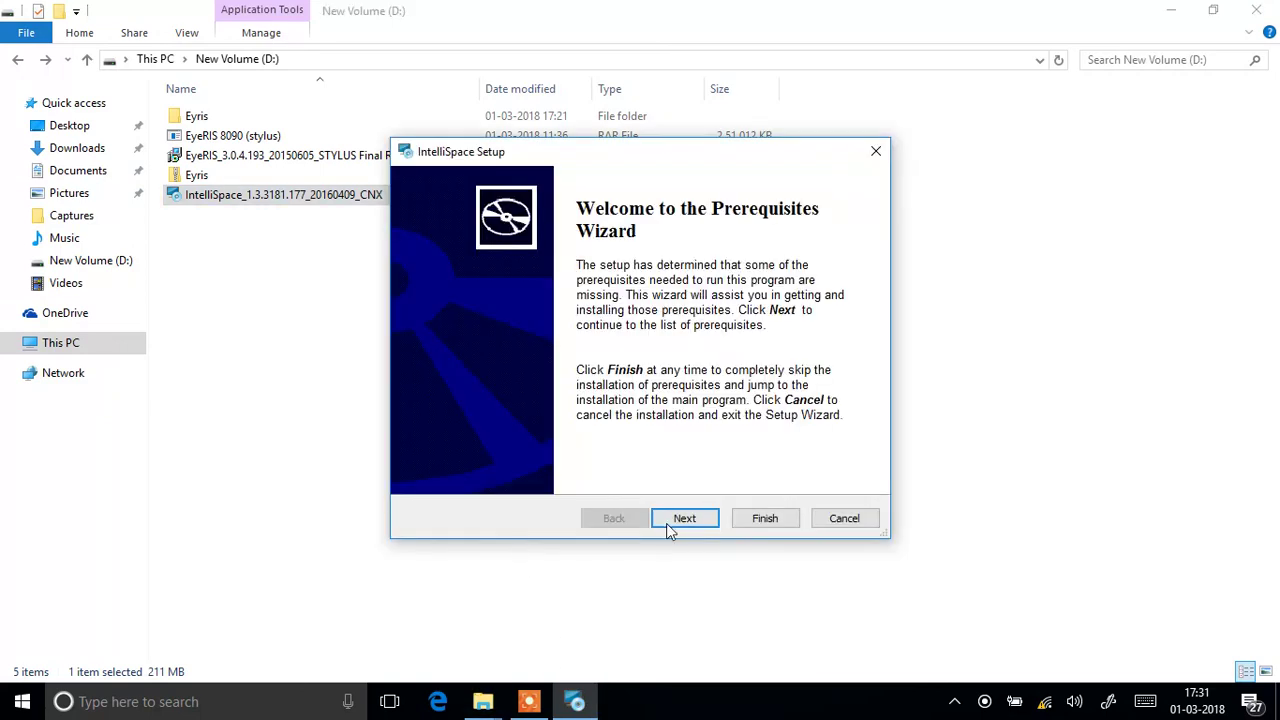
- Uncheck Adobe Flash Player so all prerequisites are skipped and proceed to main setup
left_click(687, 519)
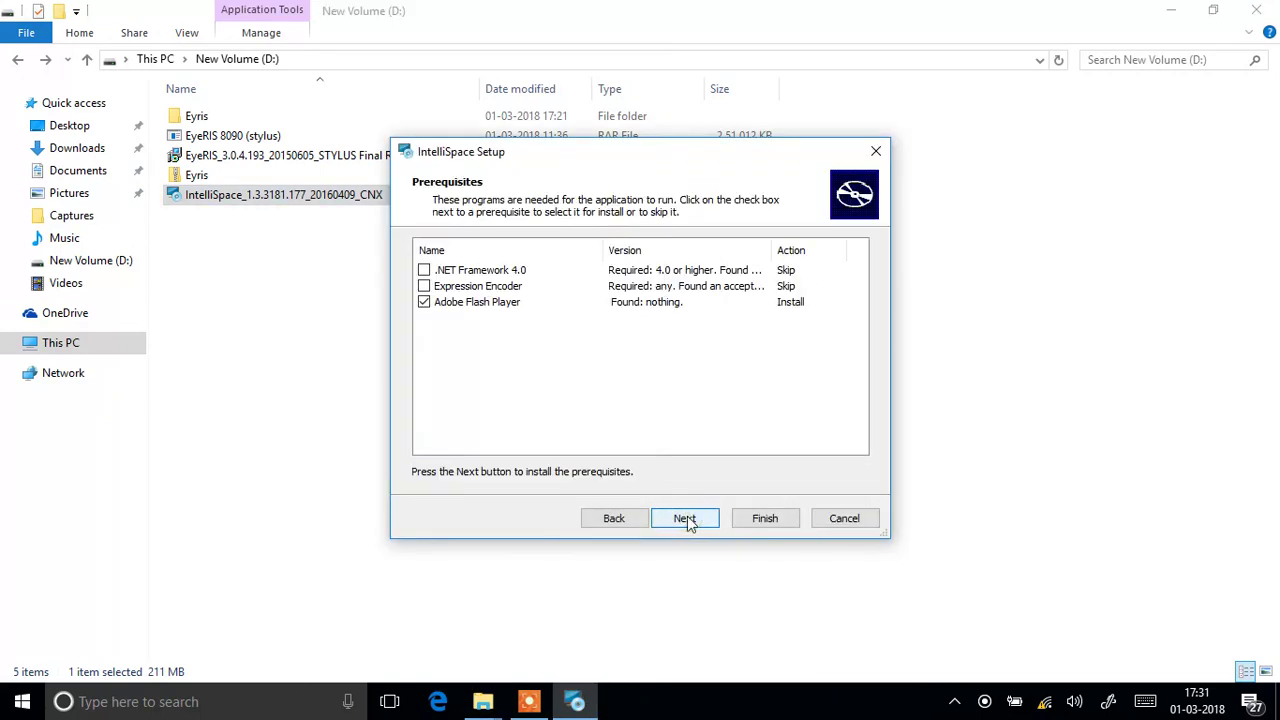
left_click(424, 302)
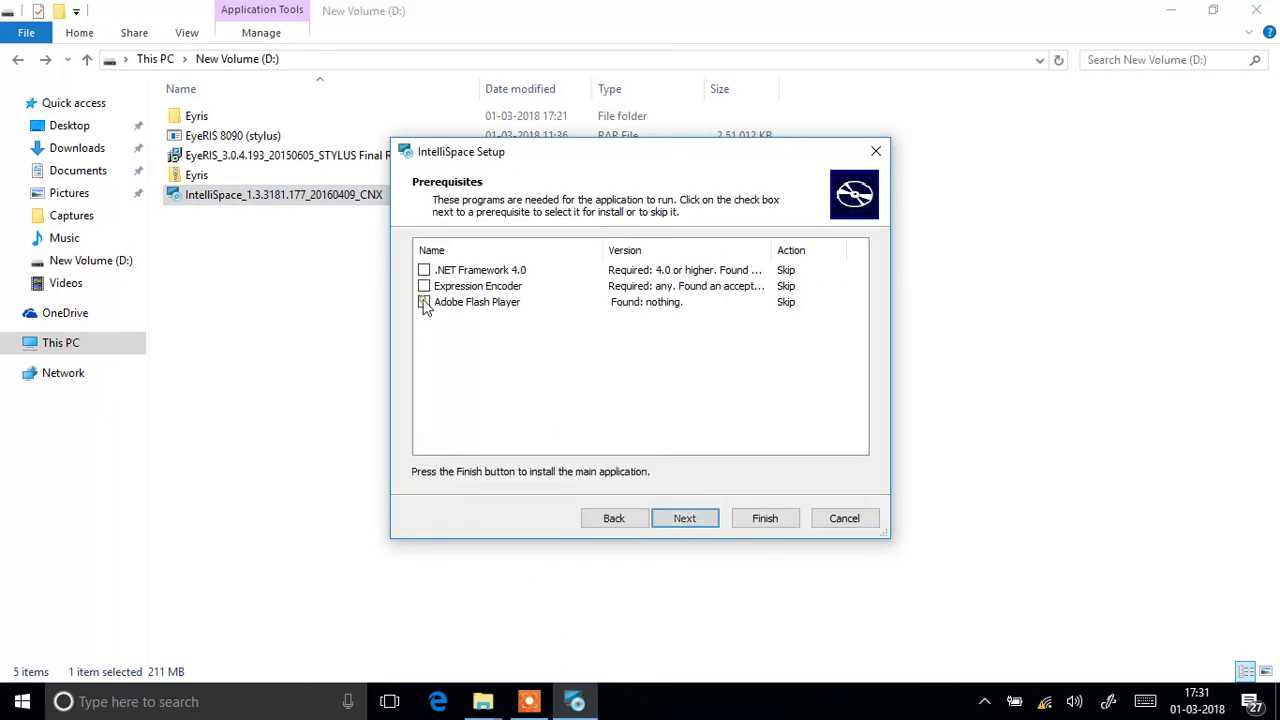
left_click(791, 524)
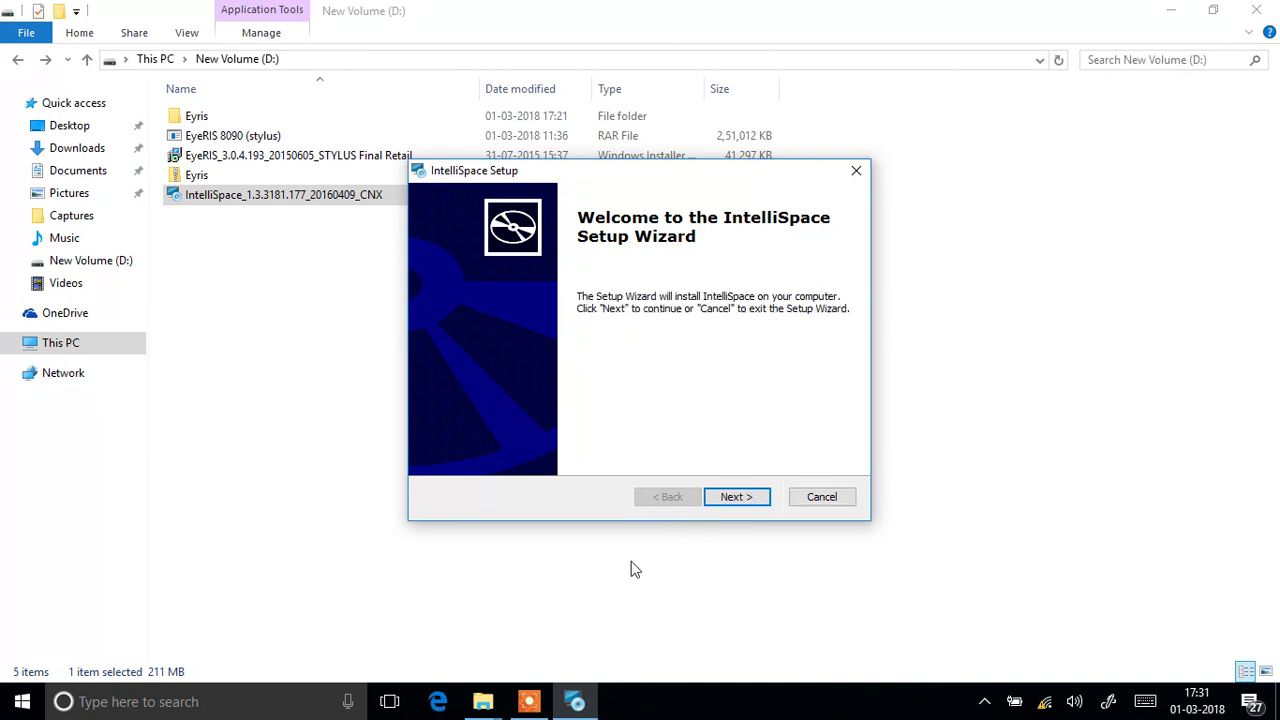
- Accept the IntelliSpace 1.3.3181.177 license, keep the default folder and start the installation
left_click(731, 505)
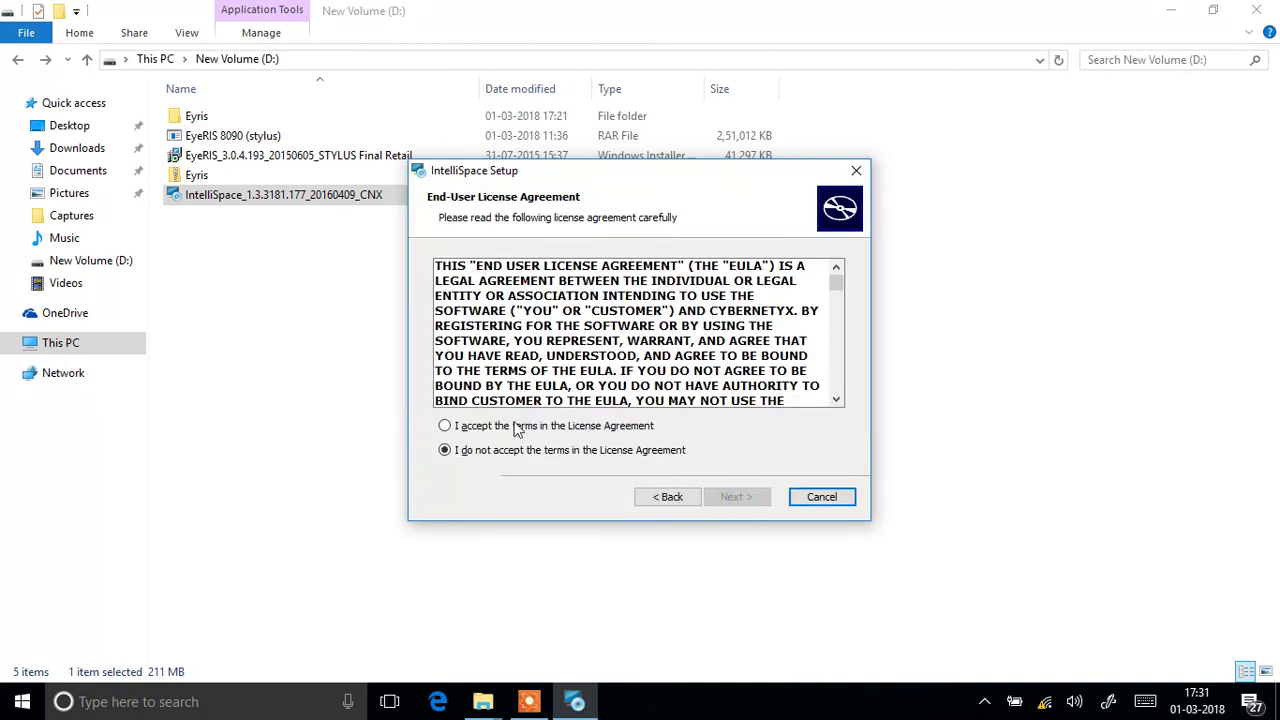
left_click(497, 426)
left_click(755, 500)
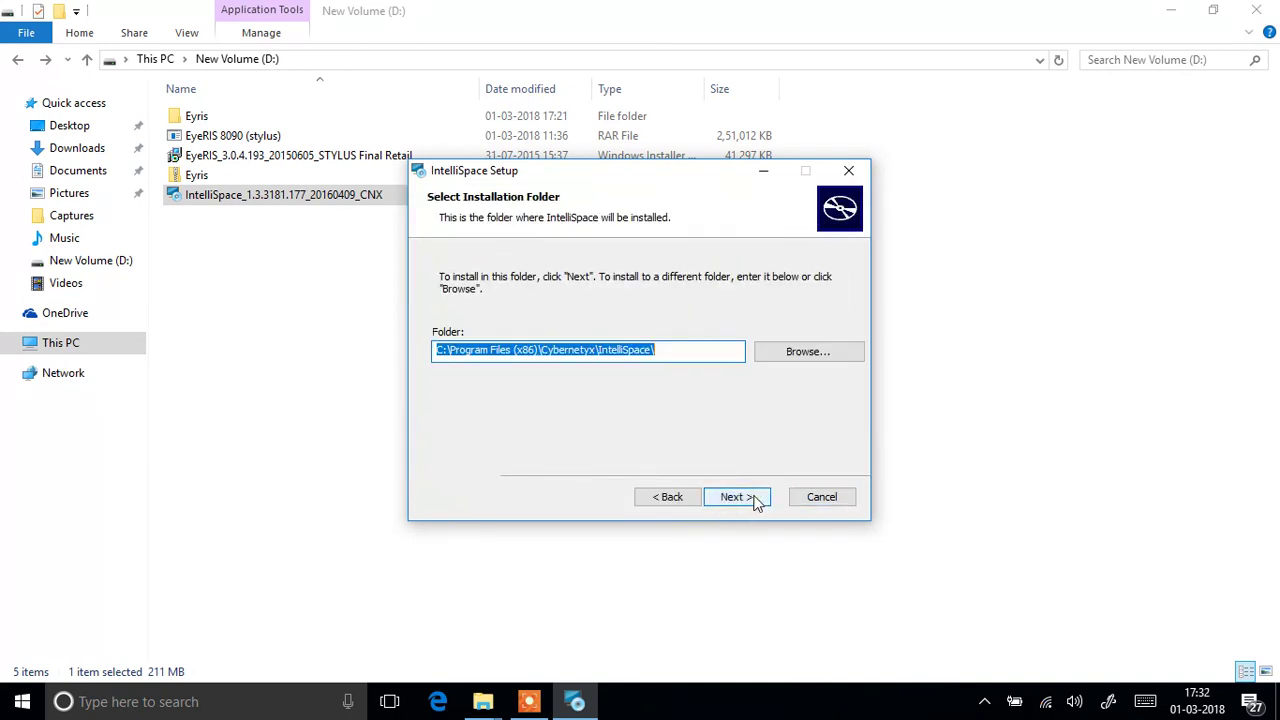
left_click(745, 498)
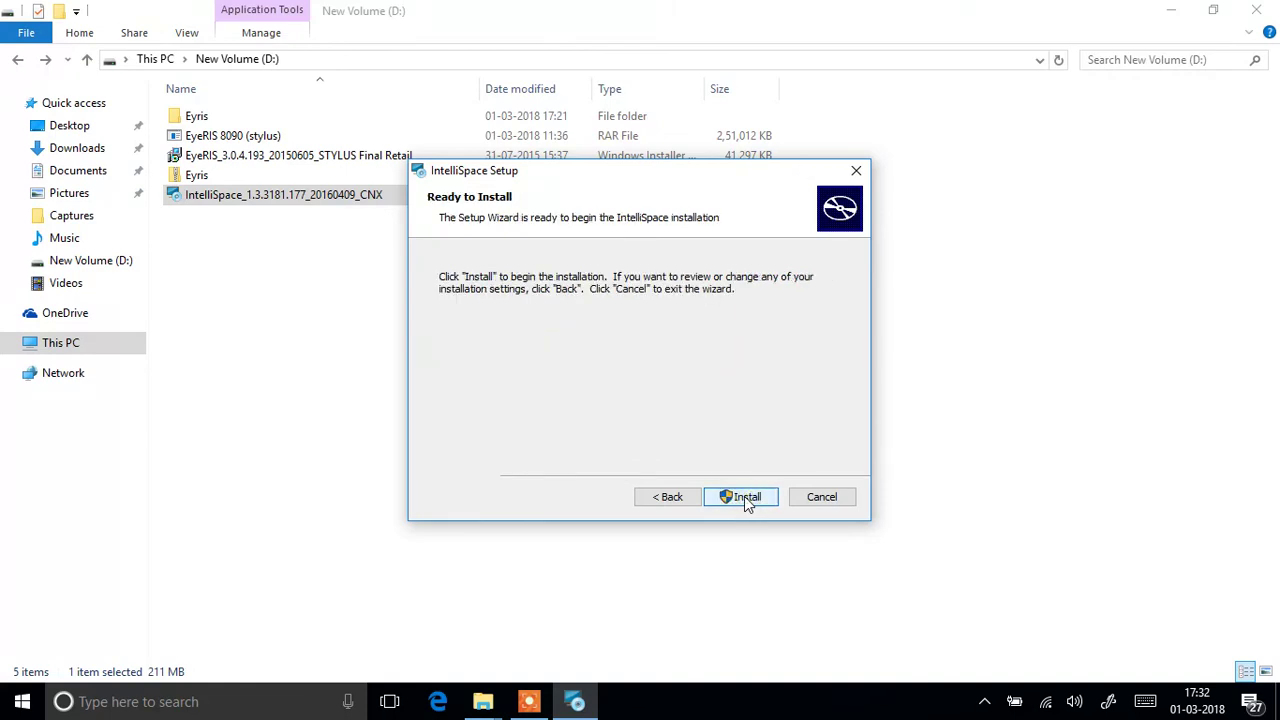
left_click(744, 496)
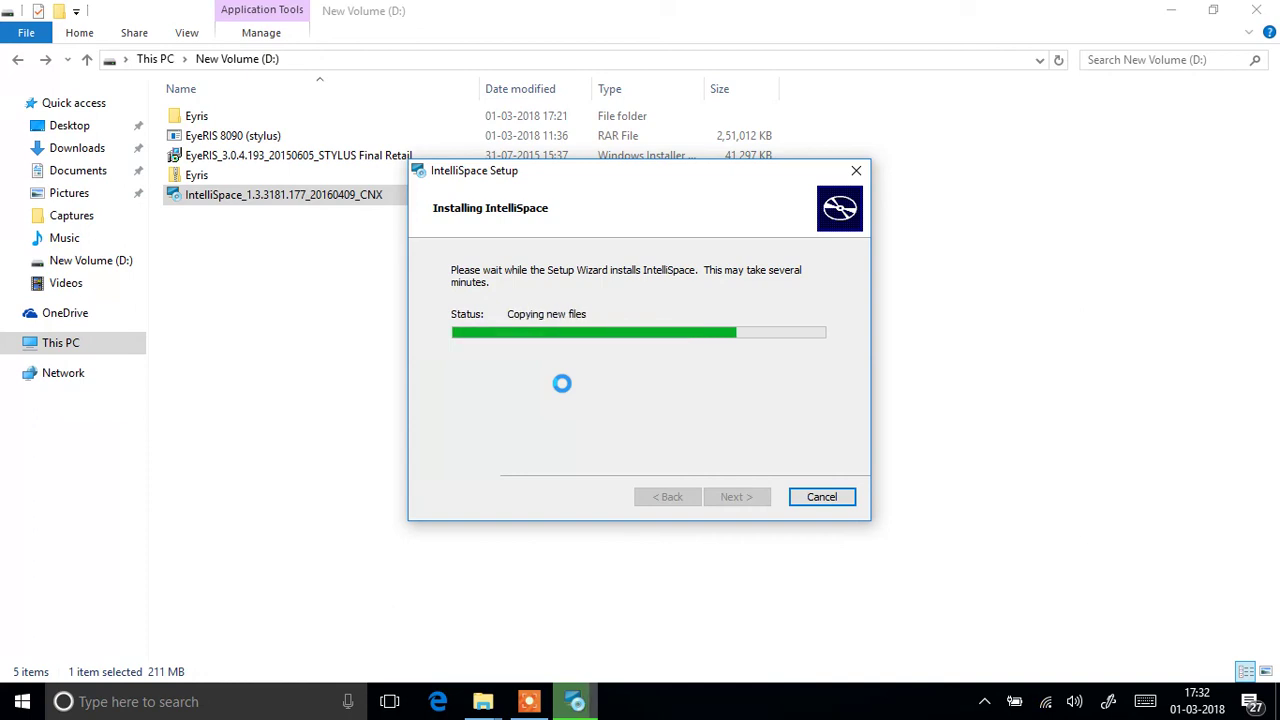
- Finish IntelliSpace 1.3.3181.177 setup without restarting, minimize Explorer, and select the EyeRIS desktop shortcut
left_click(746, 497)
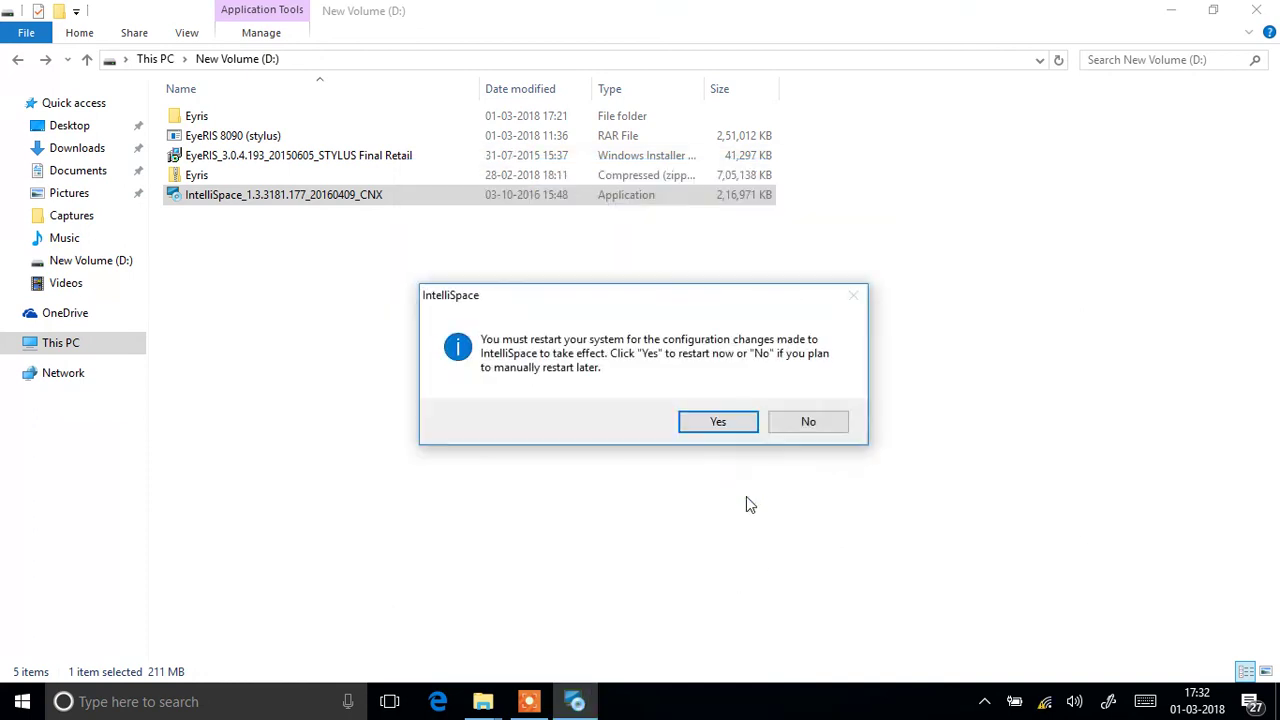
left_click(812, 423)
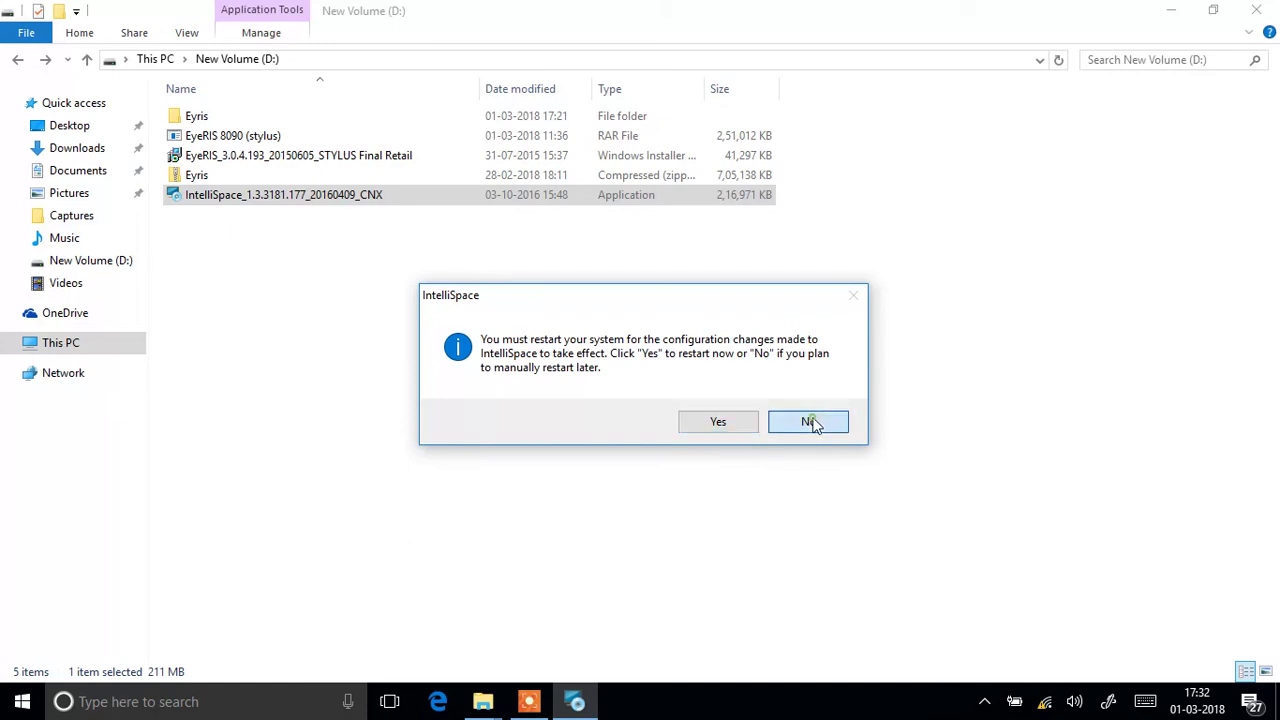
left_click(1178, 12)
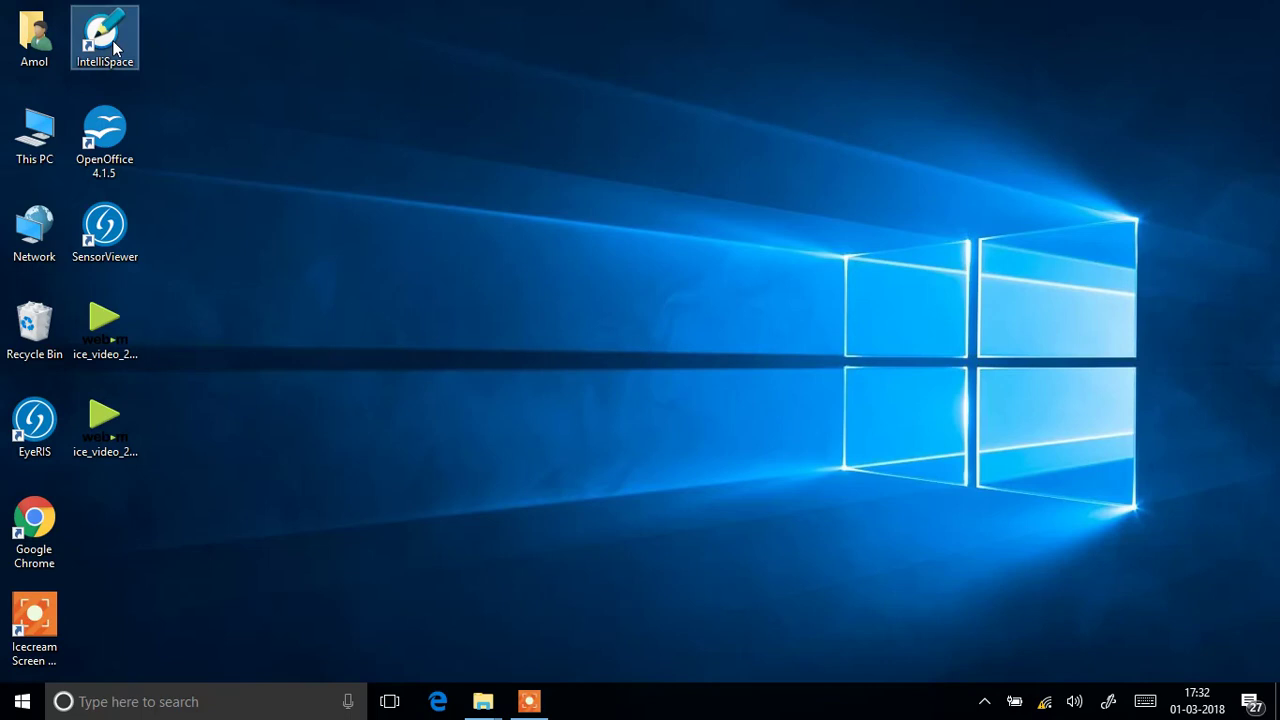
left_click(58, 438)
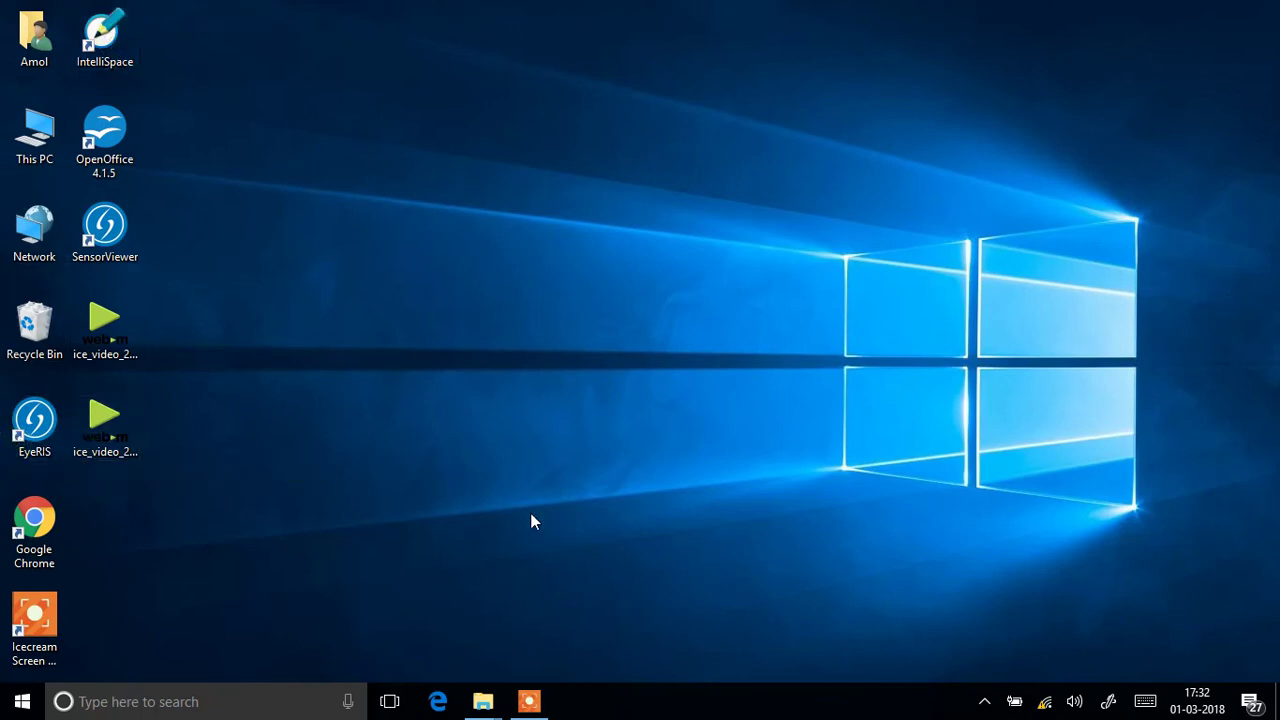